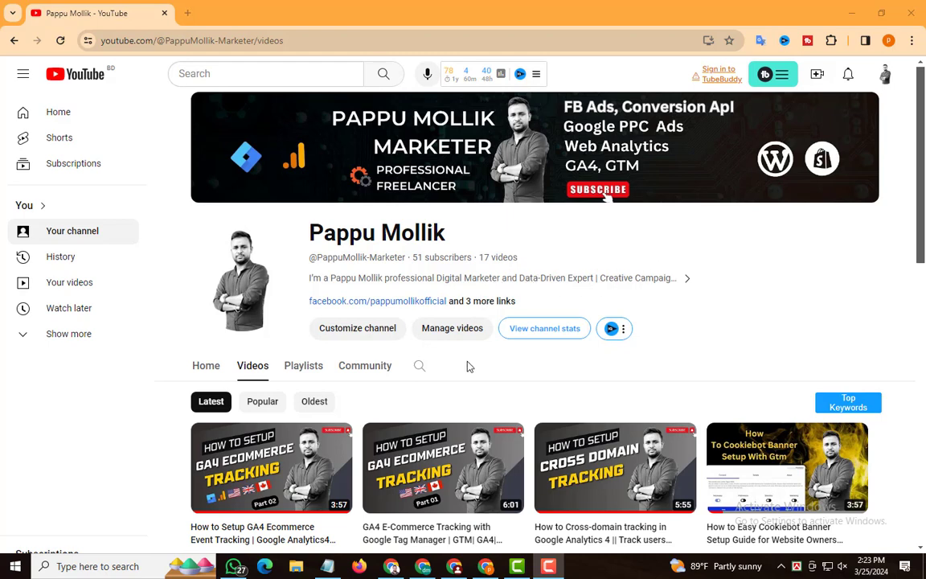
pyautogui.scroll(-3, 397, 310)
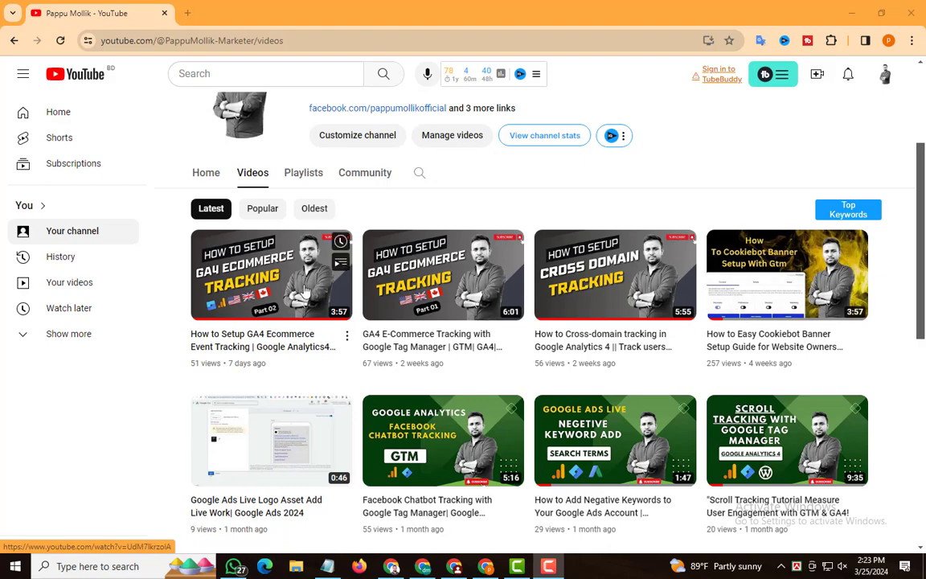
pyautogui.scroll(3, 397, 311)
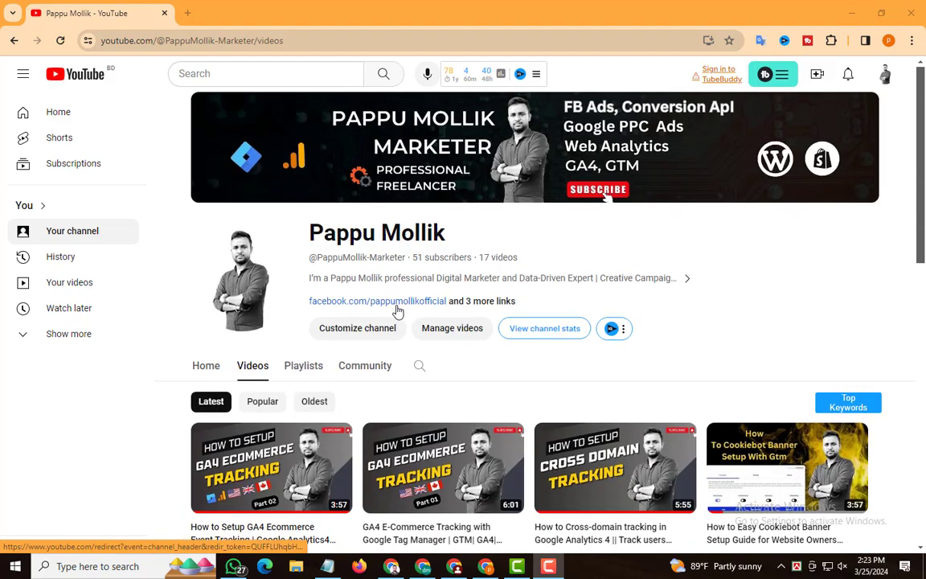
# - Switch to the Tag Manager browser window and look over the Dark Brown Jeans product page and its view_item event in Tag Assistant
pyautogui.click(393, 566)
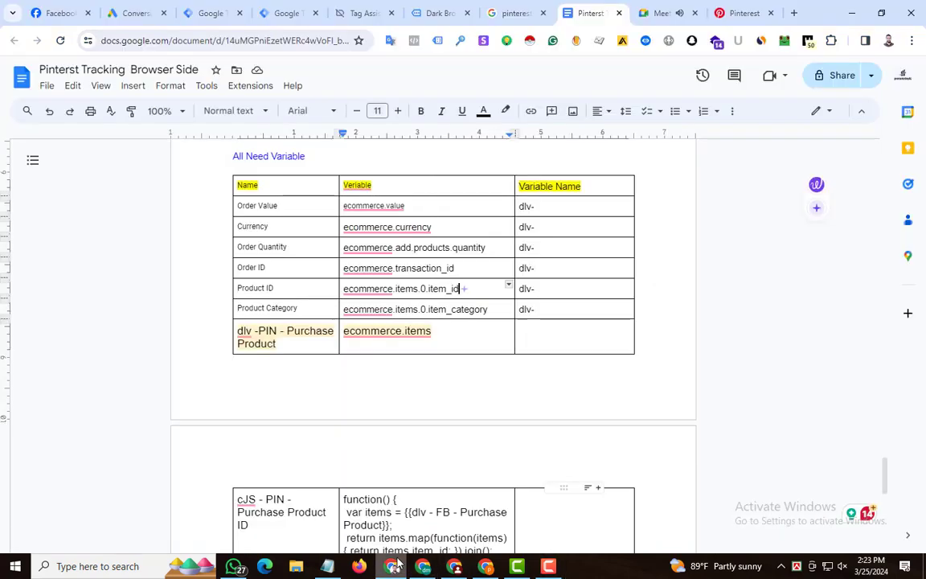
pyautogui.click(297, 13)
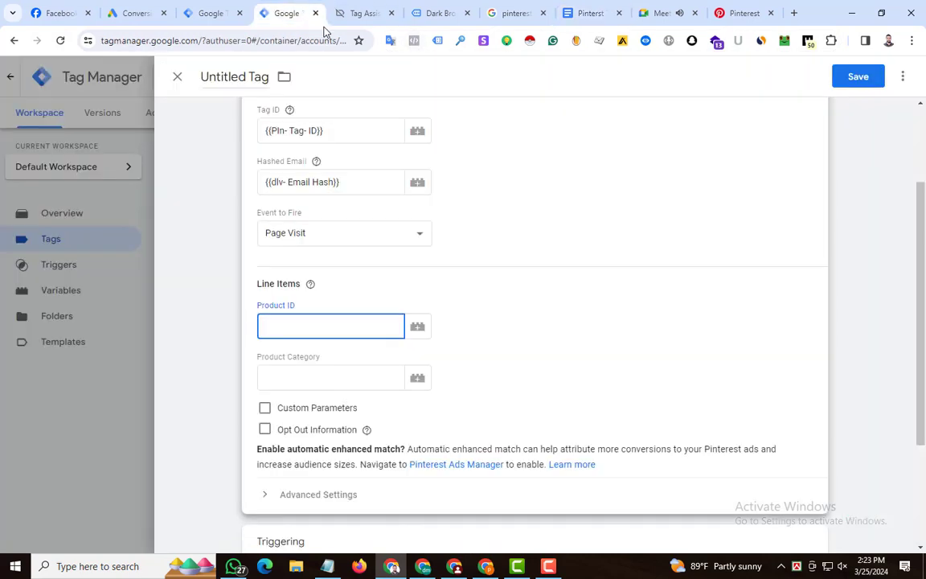
pyautogui.click(360, 12)
pyautogui.click(426, 8)
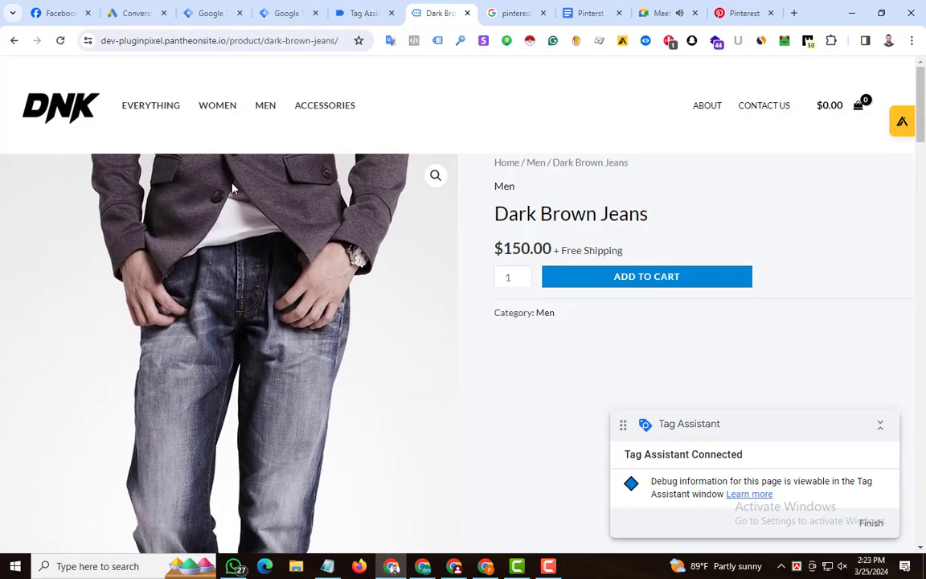
pyautogui.scroll(-3, 241, 185)
pyautogui.scroll(3, 314, 190)
pyautogui.scroll(-2, 451, 225)
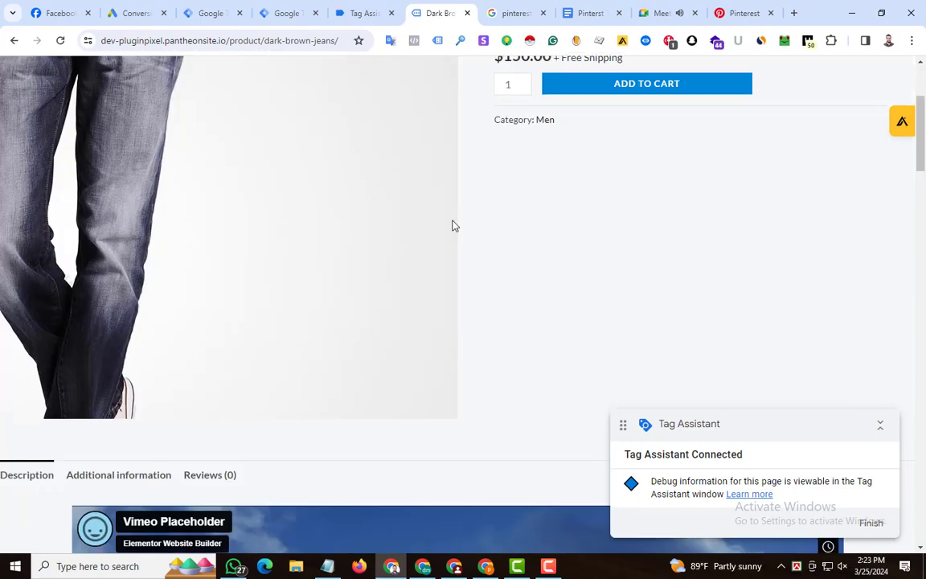
pyautogui.scroll(3, 447, 223)
pyautogui.click(376, 7)
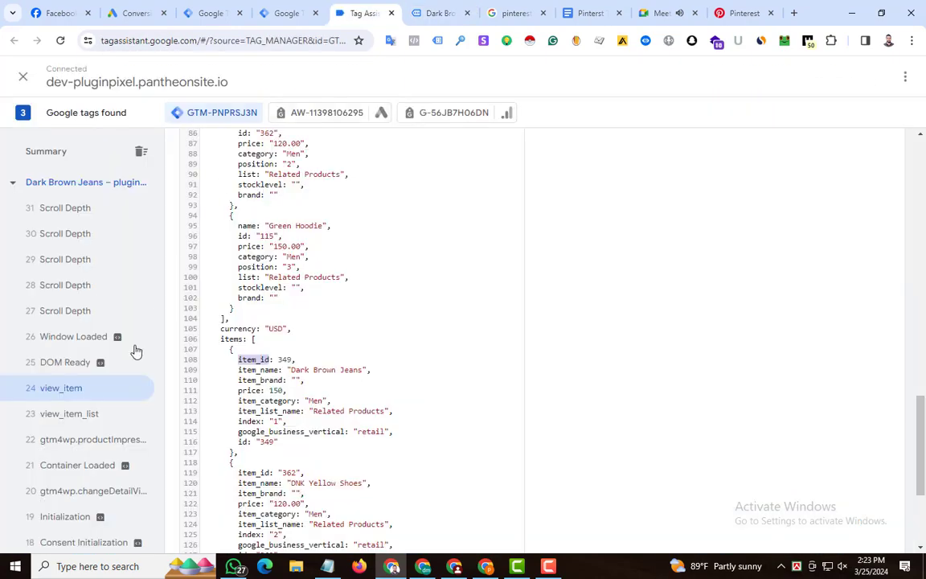
pyautogui.scroll(5, 304, 207)
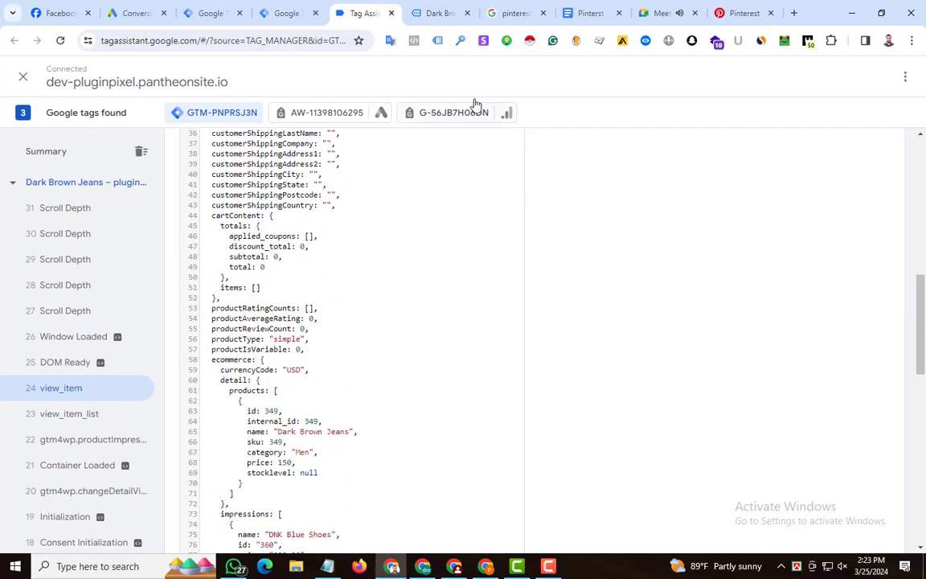
# - Review the untitled Pinterest tag's Tag ID, Hashed Email, Event to Fire and Line Items fields in Tag Manager
pyautogui.click(281, 11)
pyautogui.scroll(2, 283, 215)
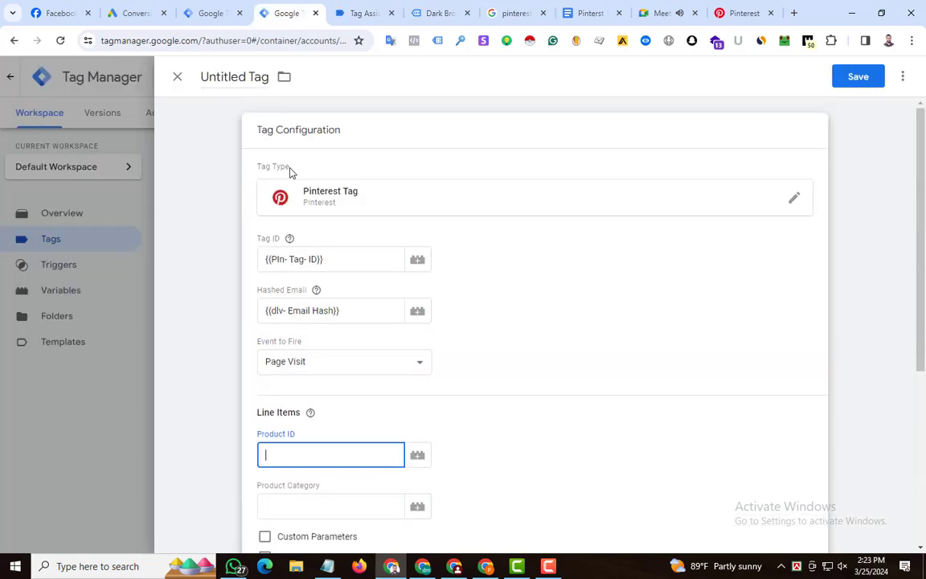
pyautogui.click(308, 280)
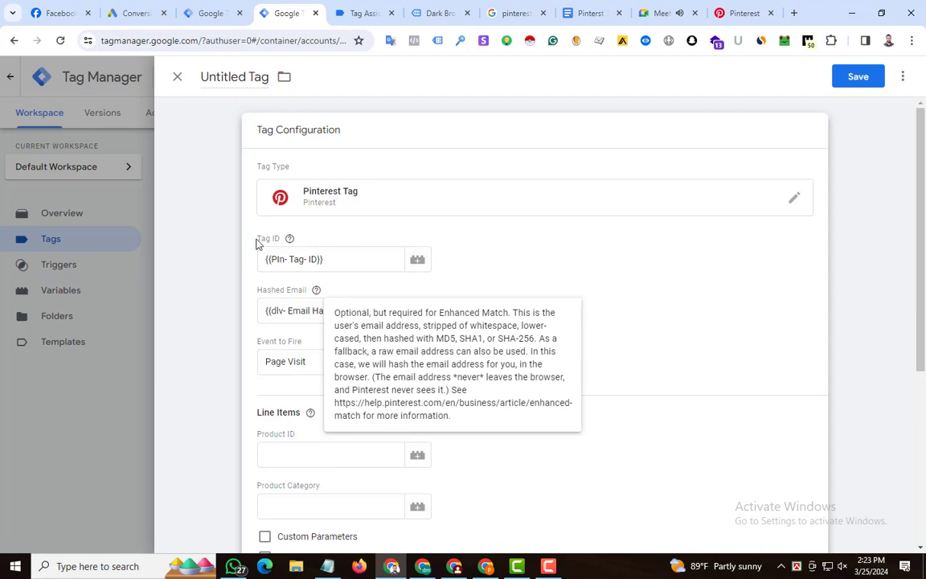
pyautogui.moveTo(316, 290)
pyautogui.scroll(-1, 276, 298)
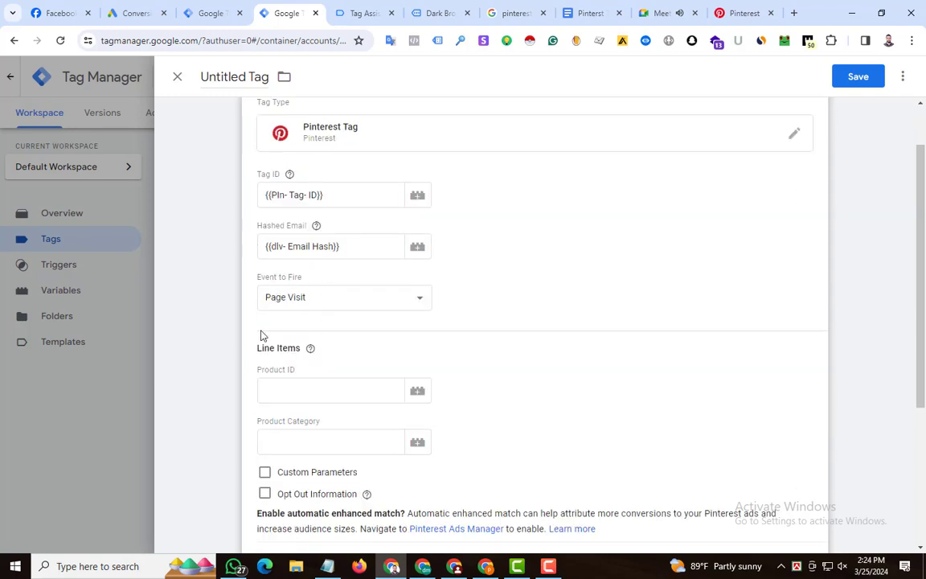
pyautogui.scroll(-1, 273, 329)
pyautogui.click(306, 331)
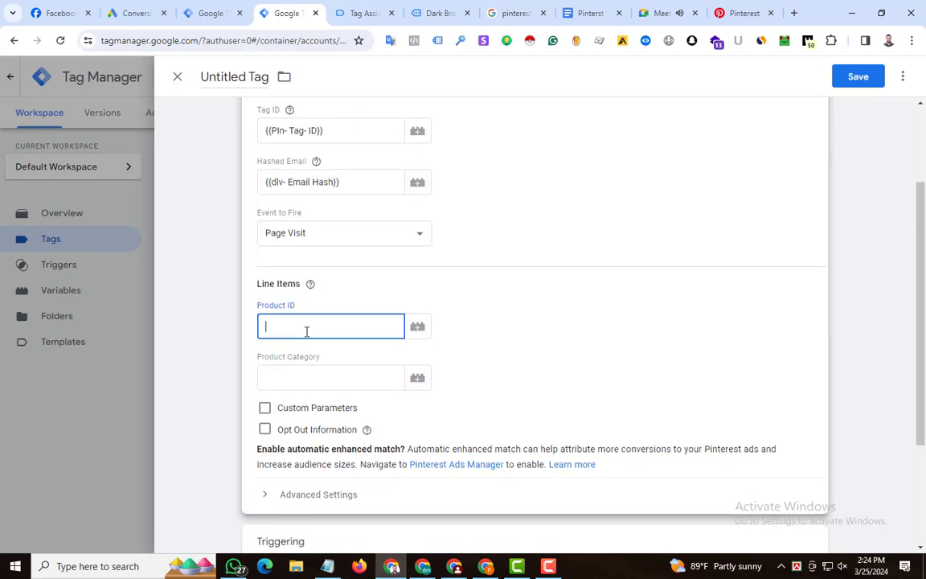
# - Examine the ecommerce object in the view_item event's data layer in Tag Assistant
pyautogui.click(384, 6)
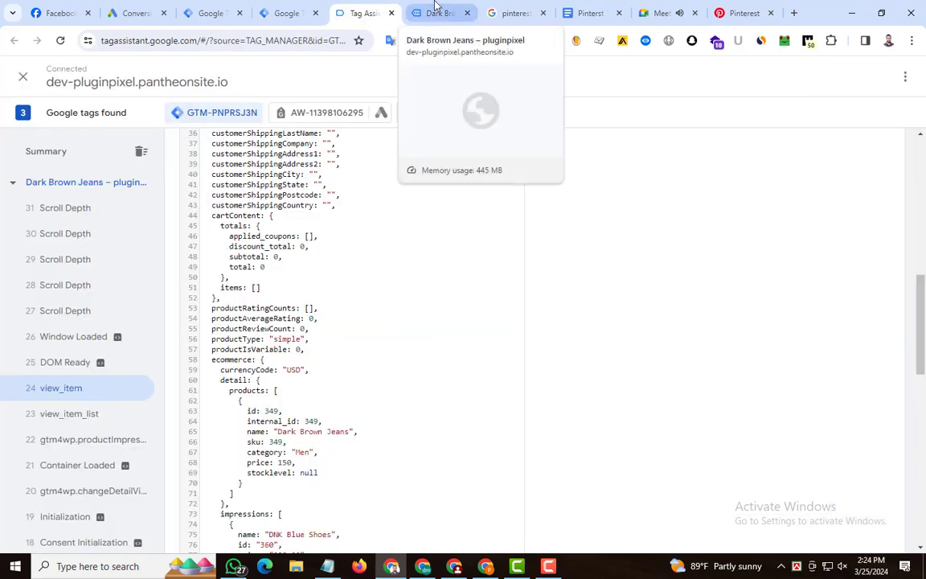
pyautogui.click(433, 7)
pyautogui.click(384, 15)
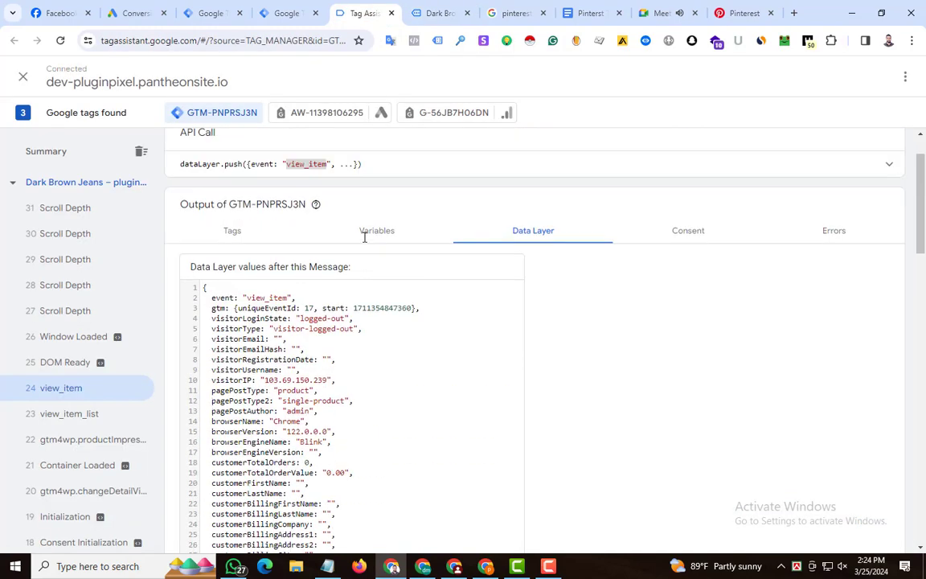
pyautogui.scroll(-5, 298, 257)
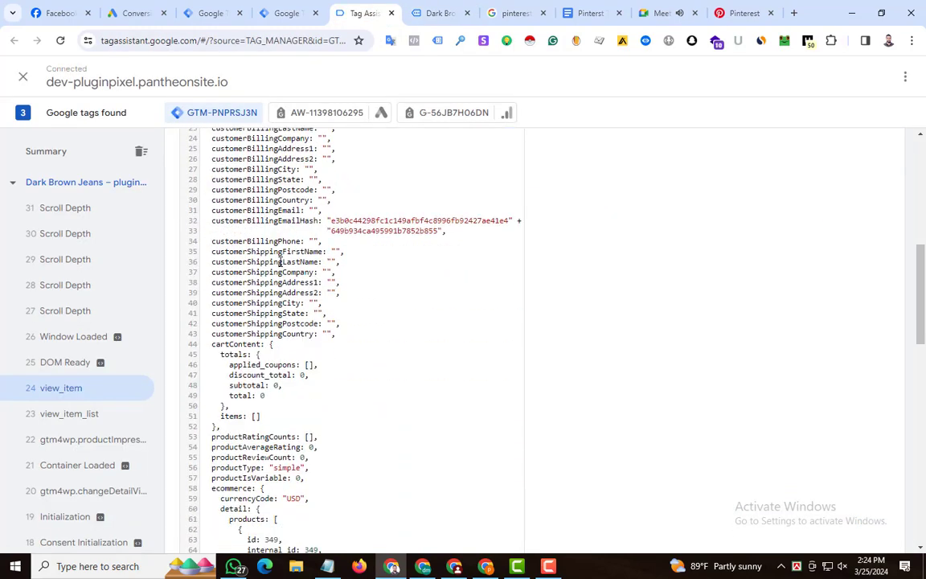
pyautogui.scroll(-2, 279, 260)
pyautogui.scroll(-1, 280, 261)
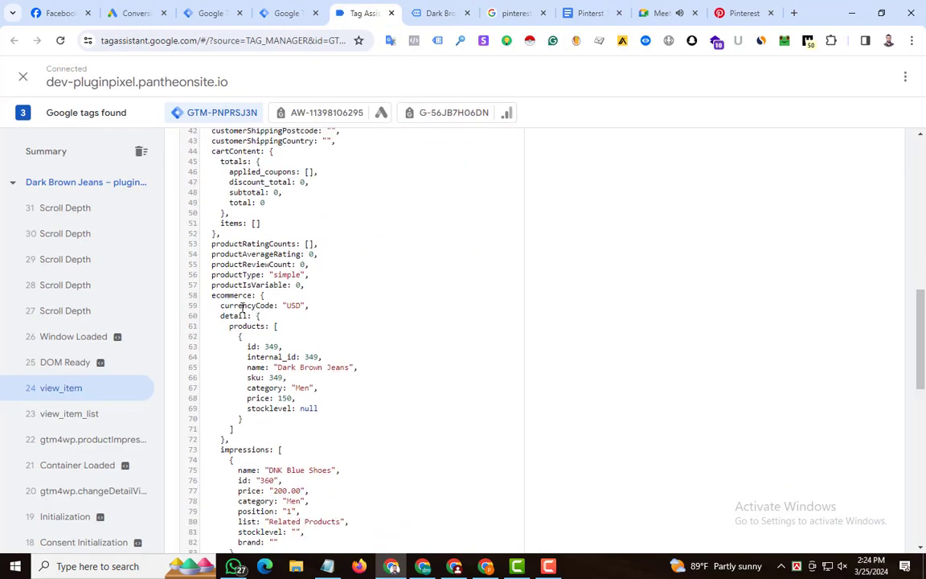
pyautogui.doubleClick(231, 297)
pyautogui.click(231, 296)
# - Examine the first entry of the items array in the view_item data layer for the product's item_id
pyautogui.scroll(-5, 301, 334)
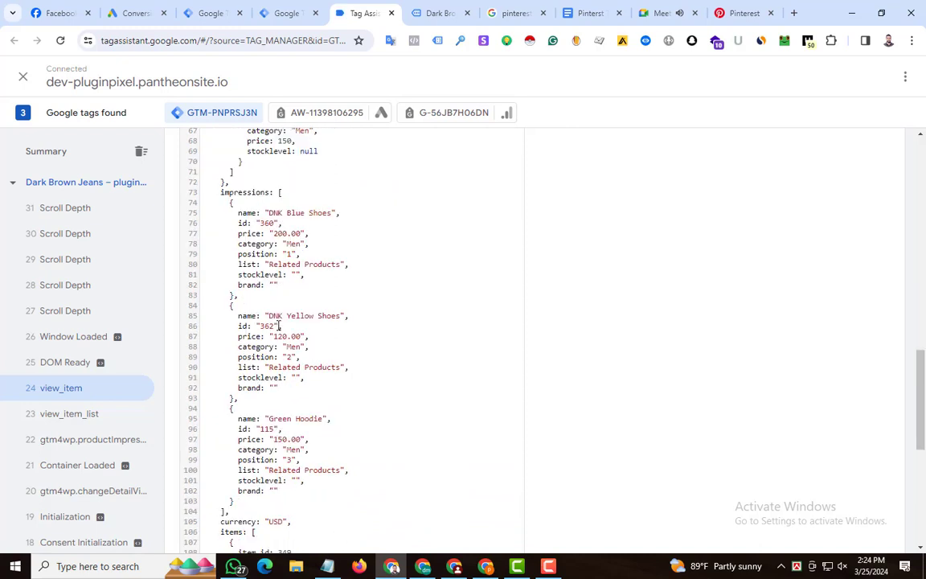
pyautogui.doubleClick(232, 467)
pyautogui.moveTo(252, 468); pyautogui.dragTo(287, 486)
pyautogui.click(299, 489)
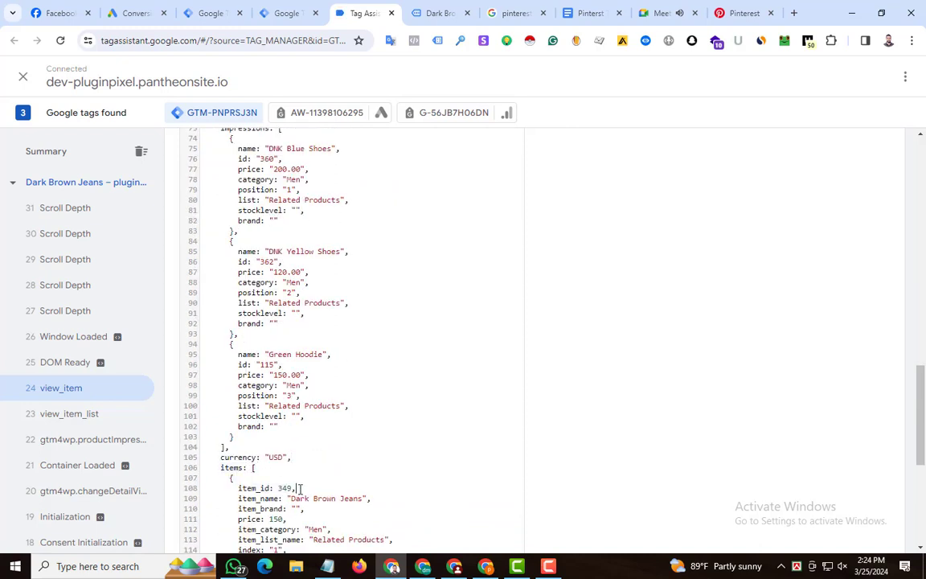
pyautogui.scroll(-1, 300, 489)
pyautogui.moveTo(230, 414); pyautogui.dragTo(321, 501)
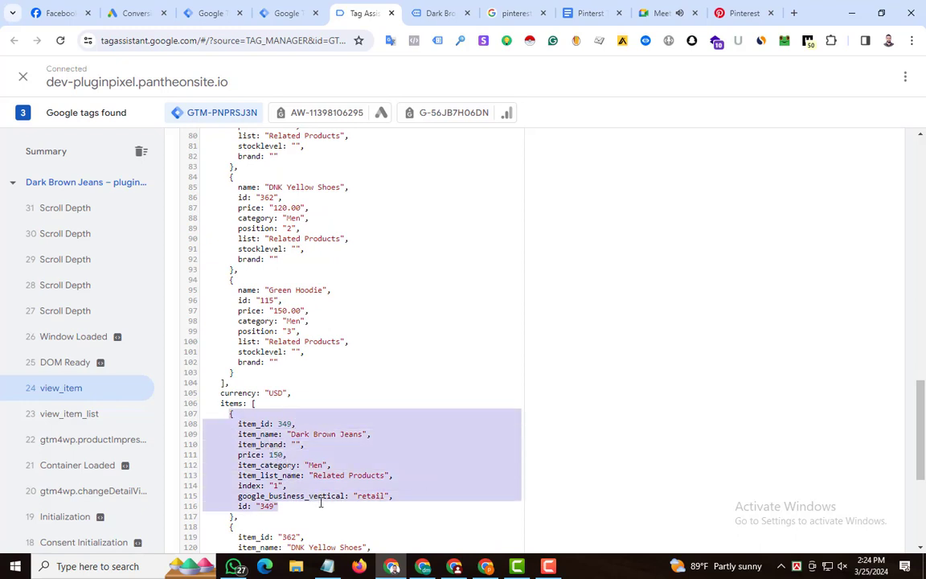
pyautogui.click(256, 434)
pyautogui.moveTo(237, 424); pyautogui.dragTo(303, 503)
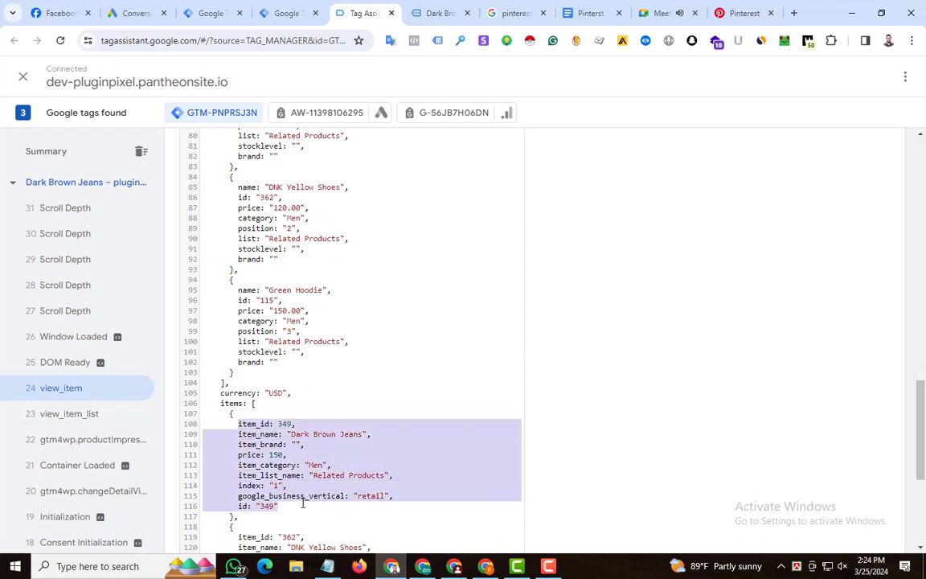
pyautogui.click(300, 464)
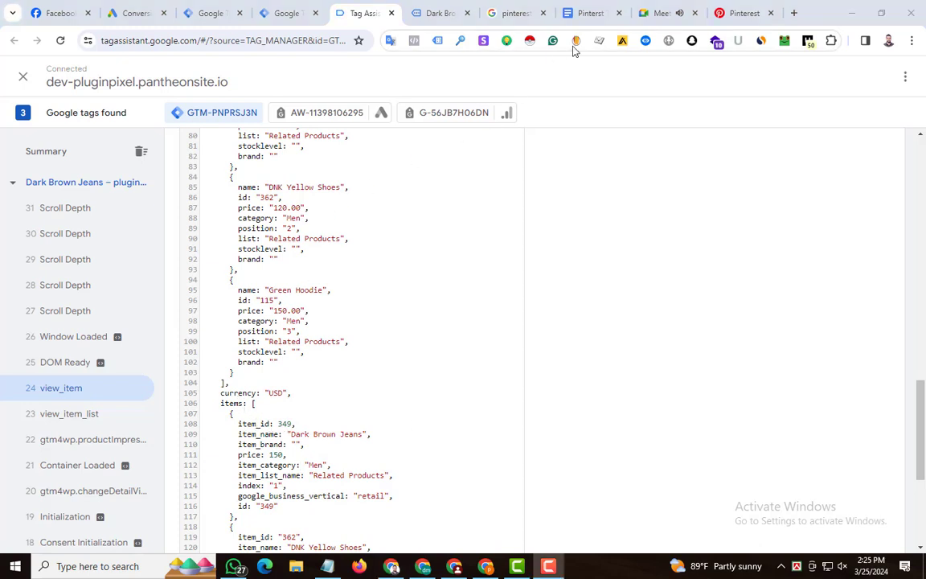
# - Copy the Product ID path ecommerce.items.0.item_id from the variable table in the Pinterst Tracking Browser Side document
pyautogui.click(589, 13)
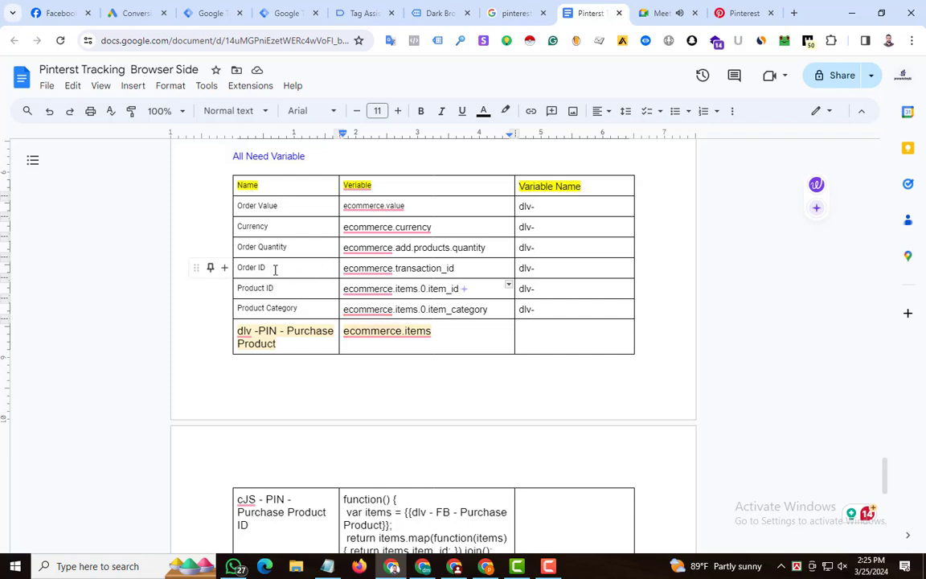
pyautogui.scroll(1, 275, 268)
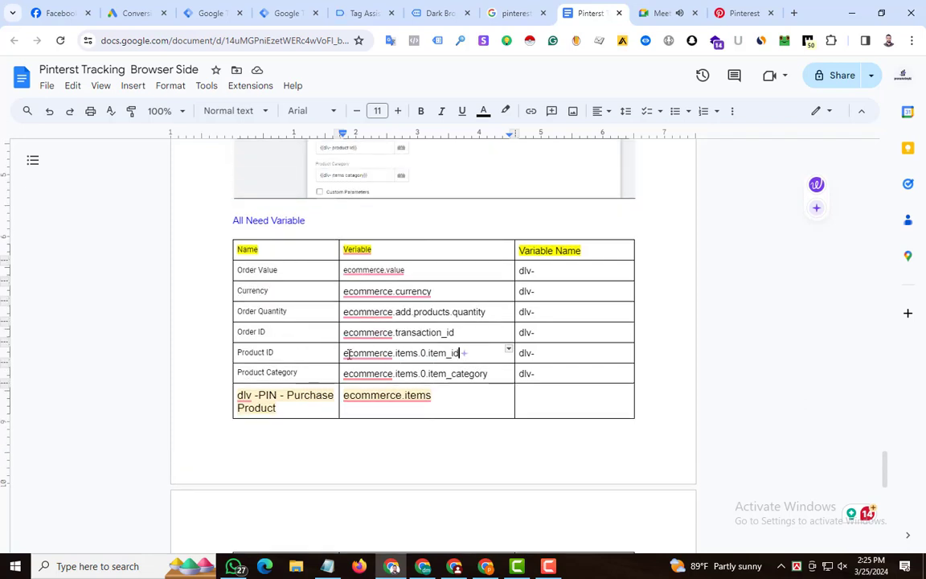
pyautogui.tripleClick(406, 351)
pyautogui.hotkey('ctrl', 'c')
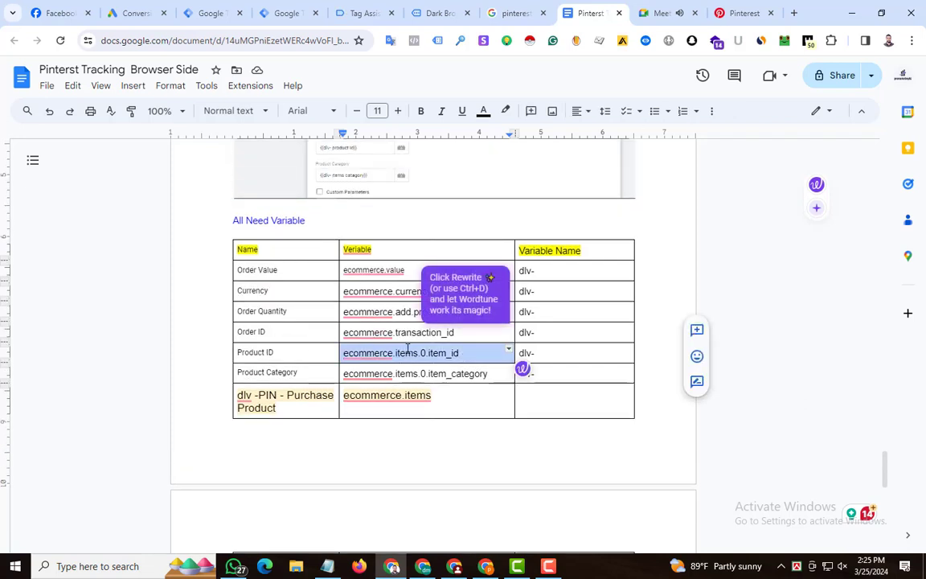
# - Start a new Data Layer Variable for the Pinterest tag's Product ID field with the variable name ecommerce.items.0.item_id
pyautogui.click(291, 6)
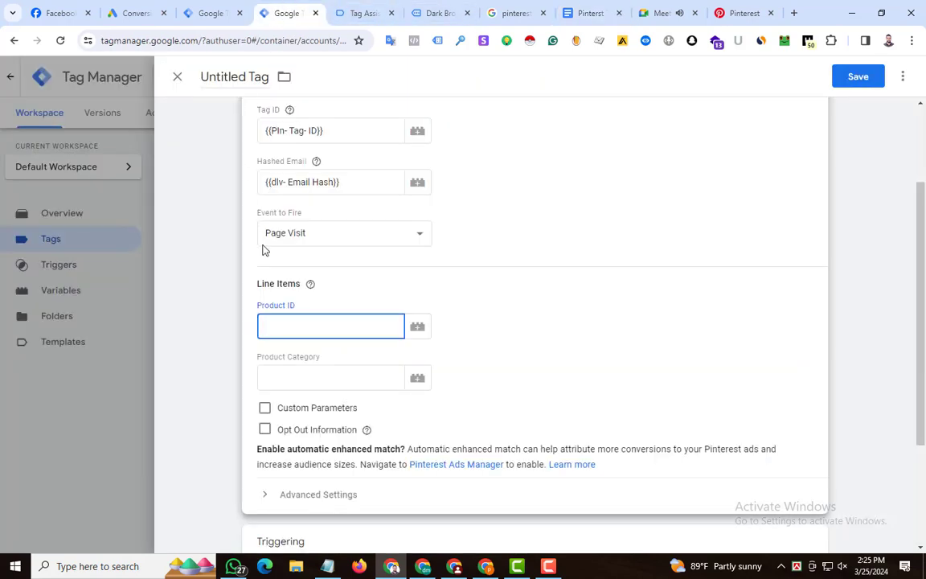
pyautogui.click(415, 335)
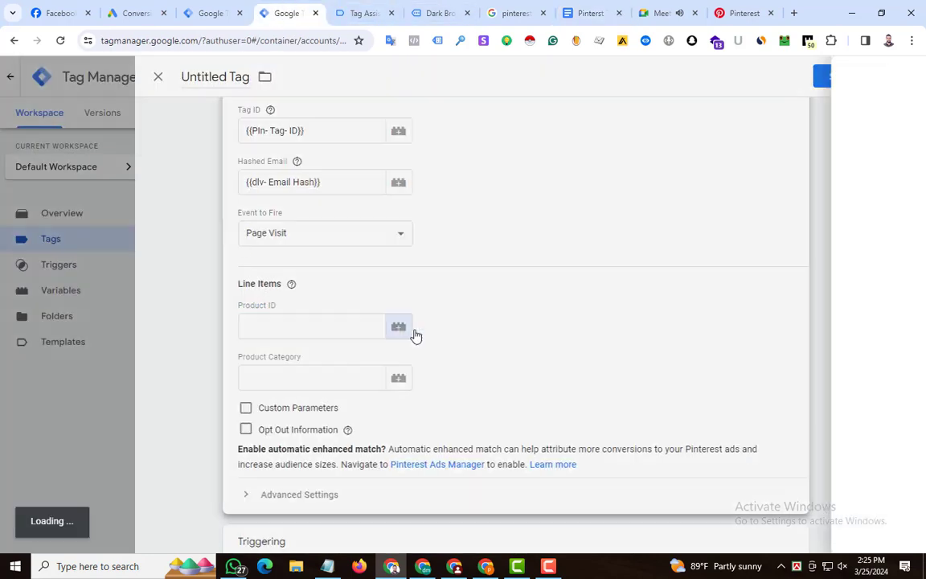
pyautogui.click(890, 77)
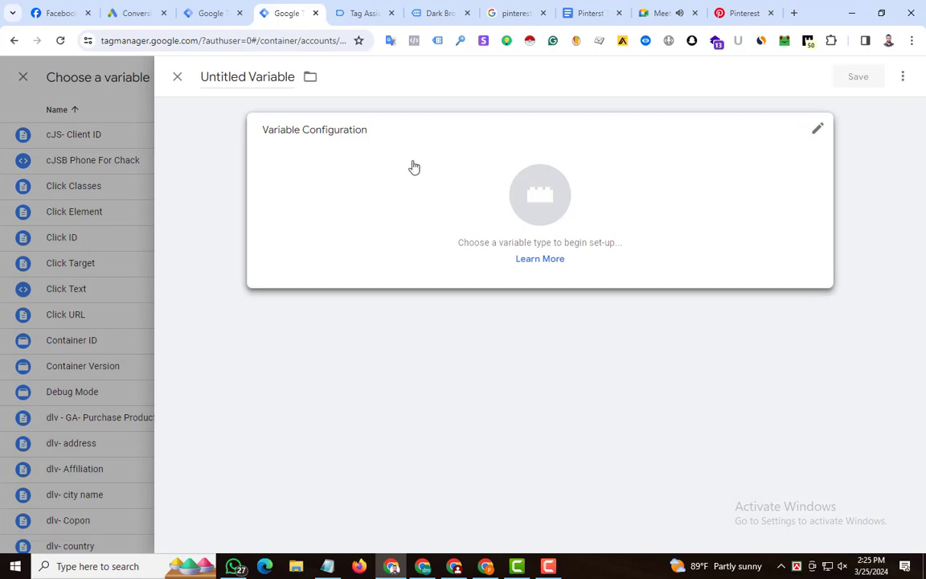
pyautogui.click(411, 165)
pyautogui.scroll(-3, 619, 343)
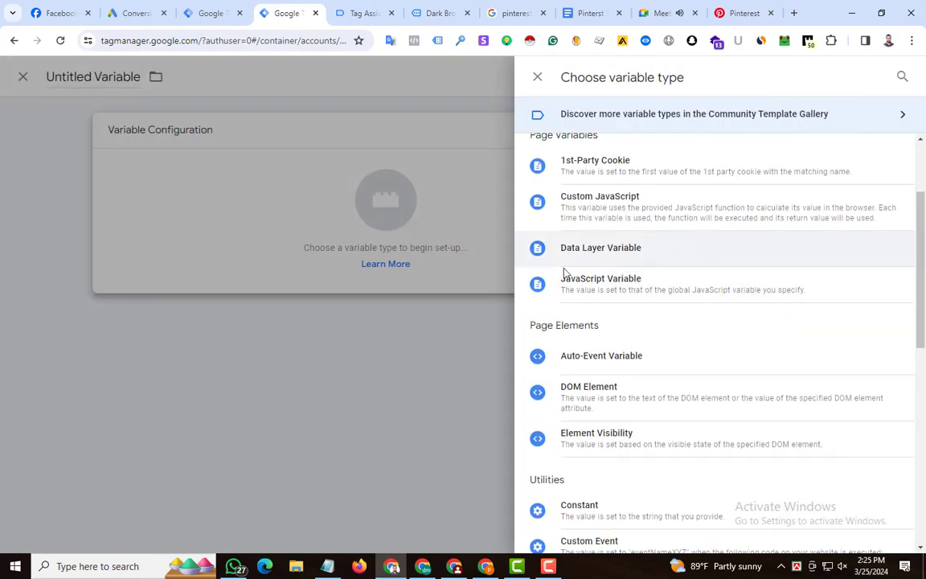
pyautogui.click(579, 248)
pyautogui.click(337, 258)
pyautogui.hotkey('ctrl', 'v')
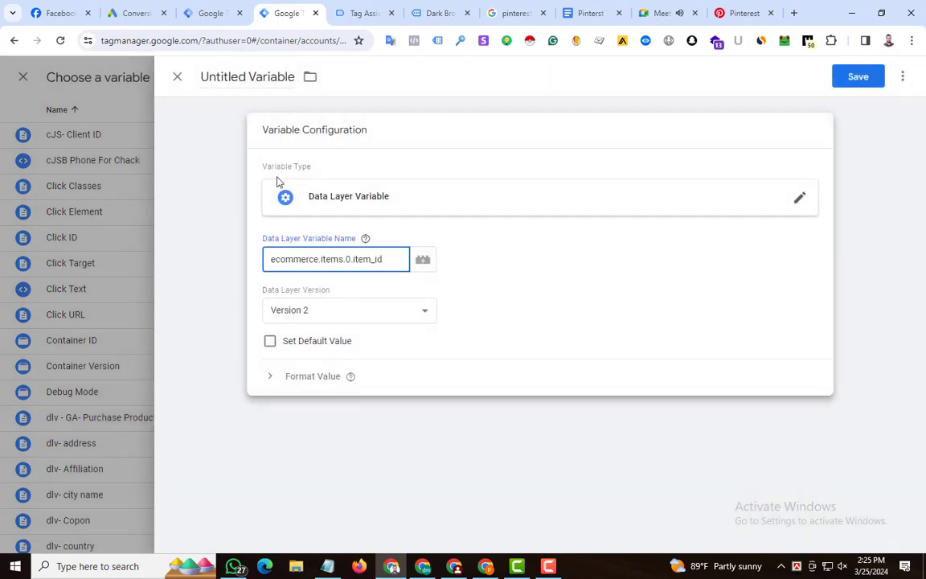
# - Name the variable "dlv- PIn- Product ID" and save it into the tag's Product ID field
pyautogui.click(241, 76)
pyautogui.write('D')
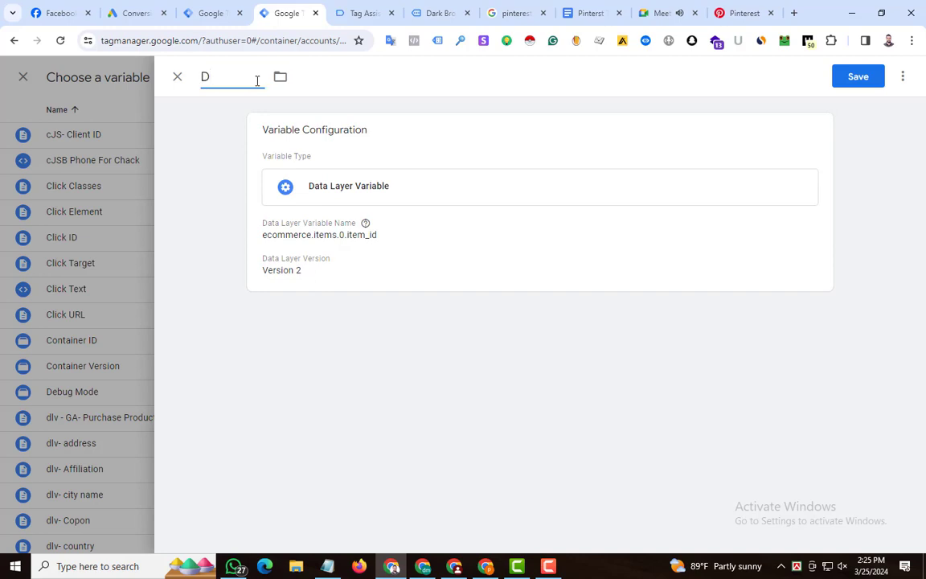
pyautogui.press('BackSpace')
pyautogui.write('dlv- Pln- Product ID')
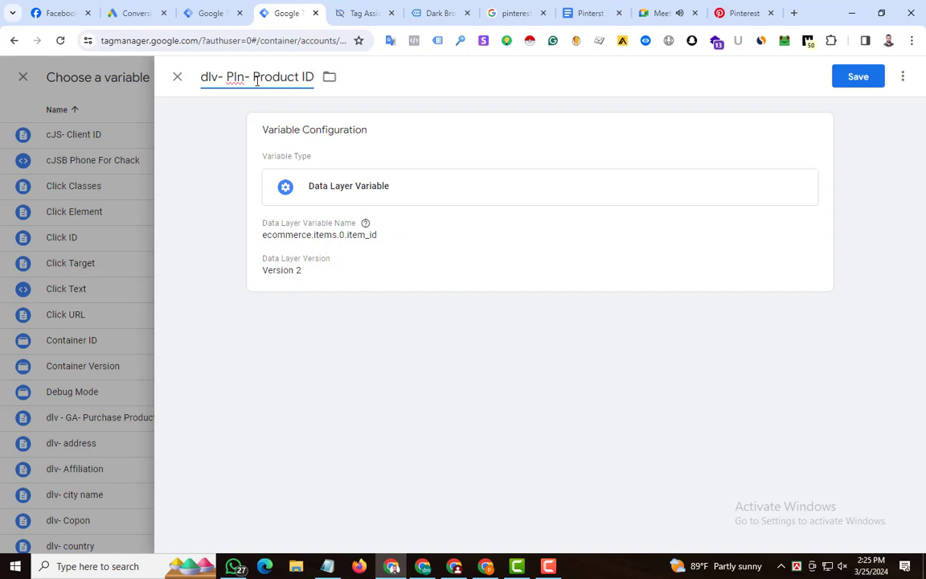
pyautogui.press('Return')
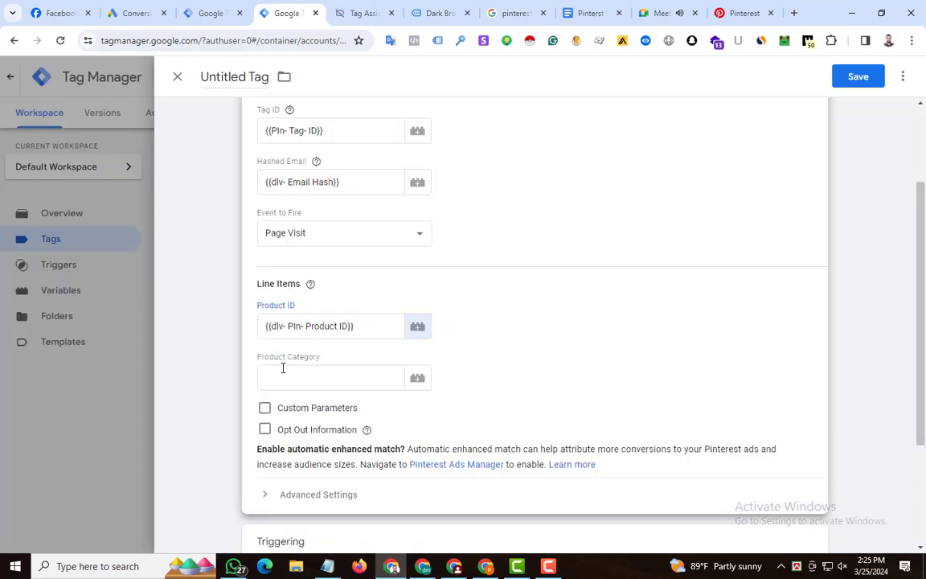
# - Examine the first entry of the items array in the view_item data layer for the product's item_category
pyautogui.click(364, 9)
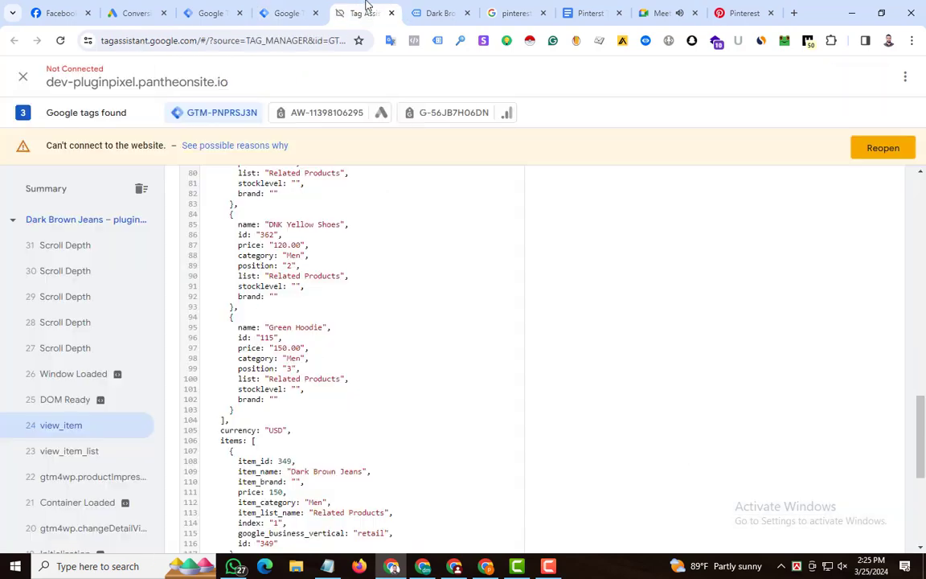
pyautogui.scroll(3, 300, 292)
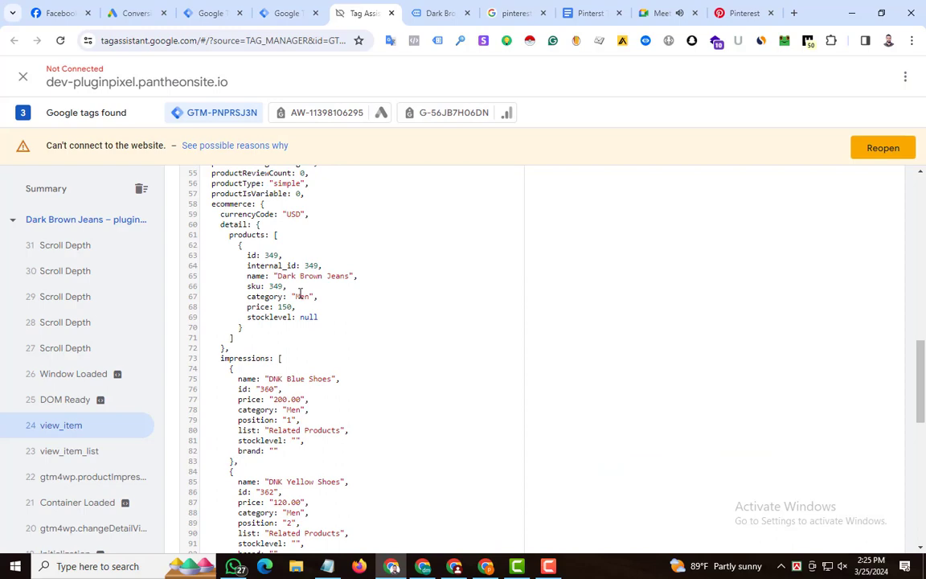
pyautogui.scroll(-3, 309, 295)
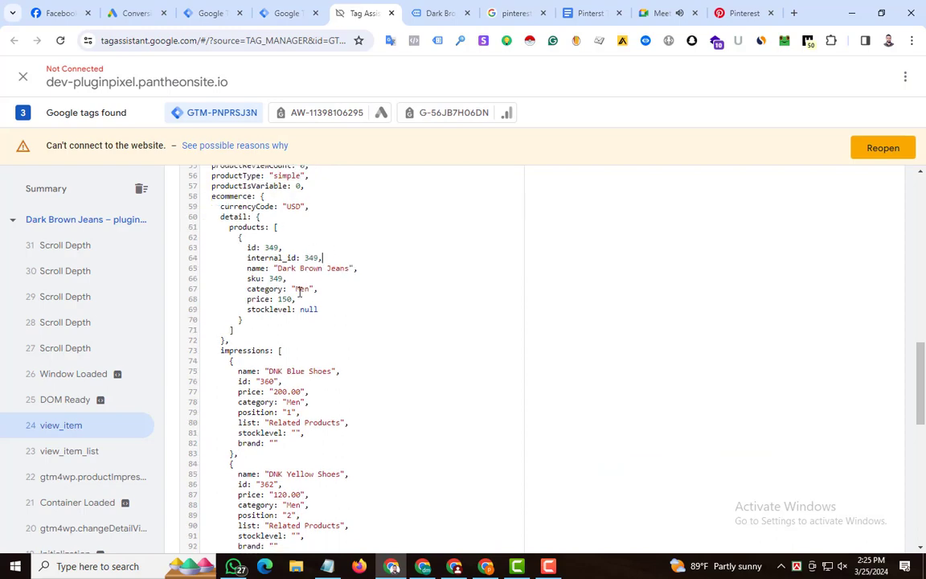
pyautogui.scroll(-3, 298, 292)
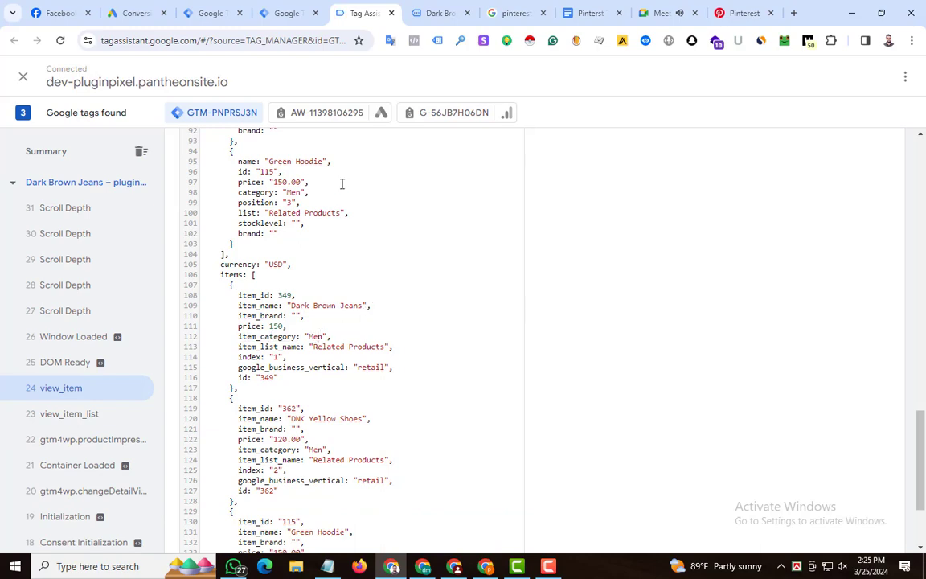
# - Copy the Product Category path ecommerce.items.0.item_category from the variable table in the Pinterst Tracking Browser Side document
pyautogui.click(413, 13)
pyautogui.click(591, 13)
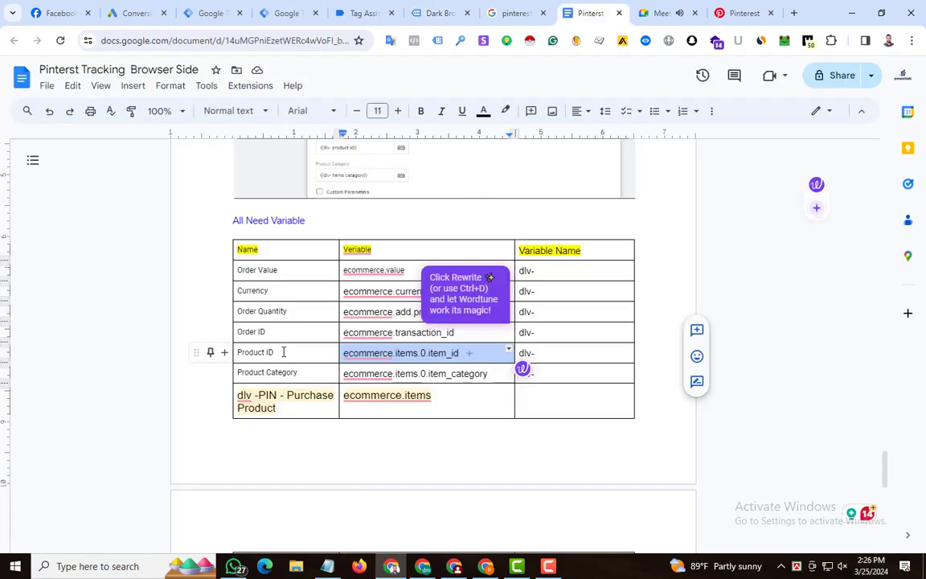
pyautogui.click(283, 351)
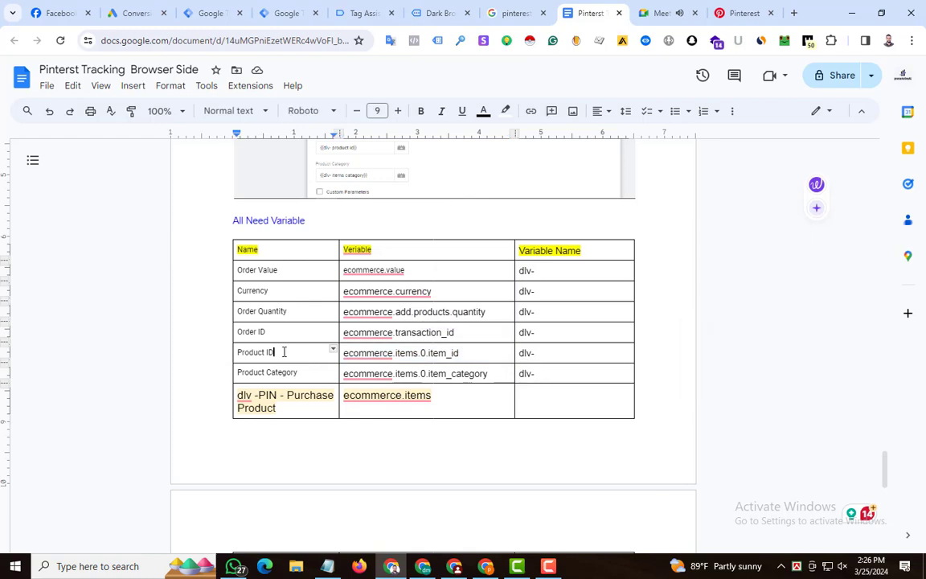
pyautogui.click(430, 373)
pyautogui.doubleClick(466, 376)
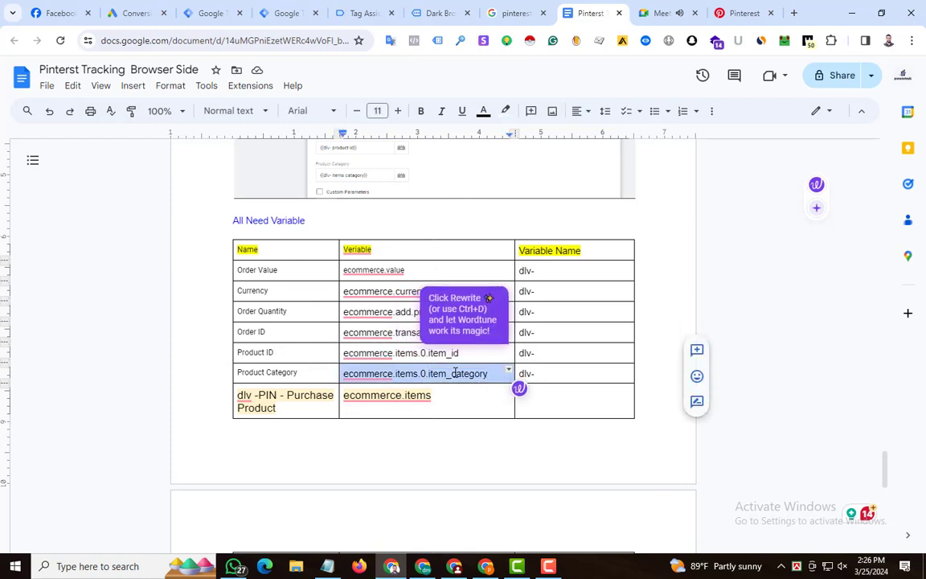
# - Start a new Data Layer Variable for the Pinterest tag's Product Category field with the variable name ecommerce.items.0.item_category
pyautogui.hotkey('ctrl', '4')
pyautogui.click(417, 378)
pyautogui.click(893, 76)
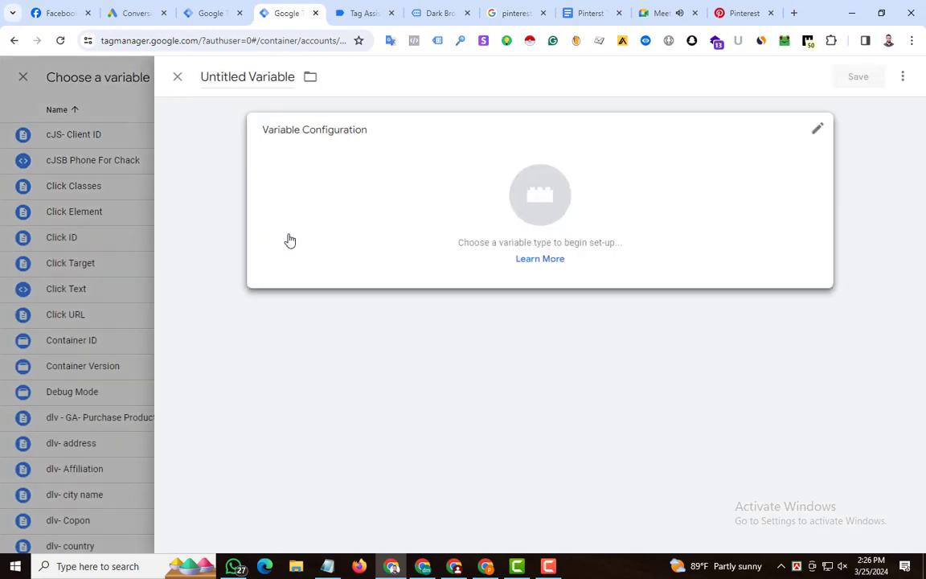
pyautogui.click(290, 240)
pyautogui.scroll(-1, 680, 362)
pyautogui.click(627, 313)
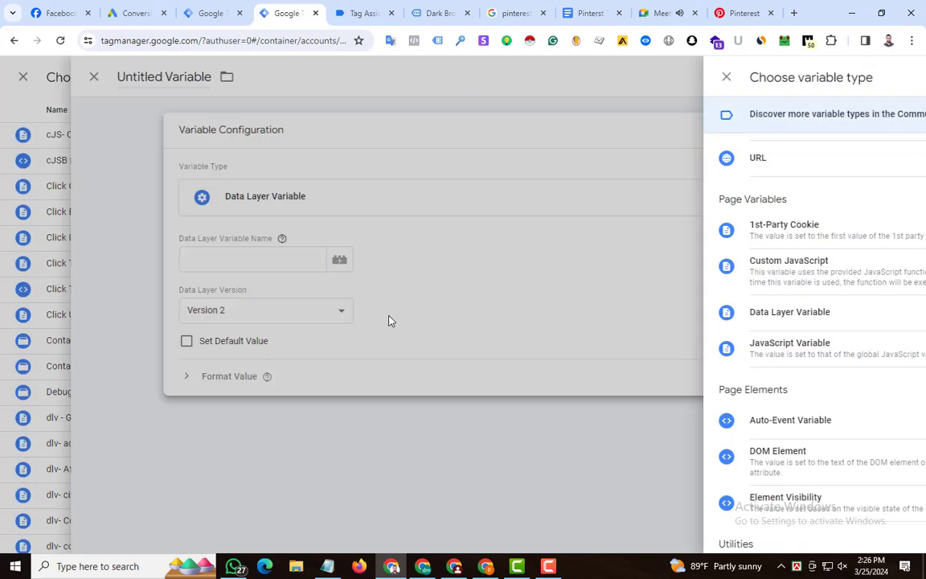
pyautogui.click(295, 260)
pyautogui.write('ecommerce.items.0.item_category')
# - Name the variable "dlv- Pin- Product Category" and save it into the tag's Product Category field
pyautogui.click(234, 69)
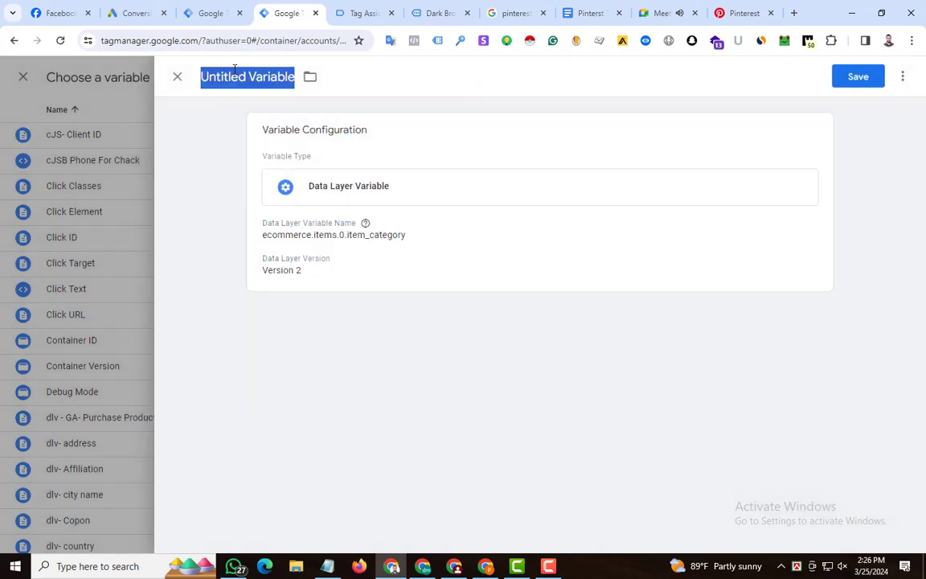
pyautogui.press('BackSpace')
pyautogui.write('dlv- Pin')
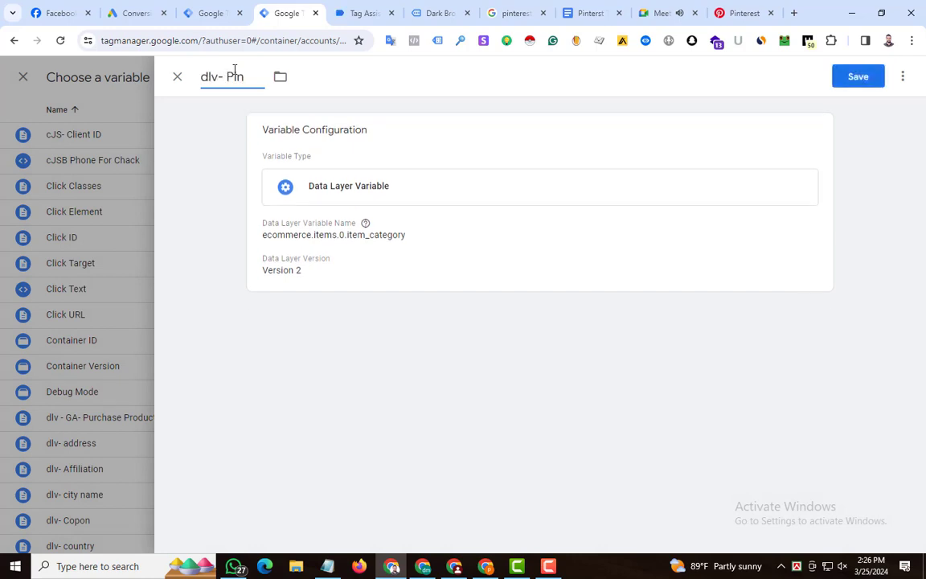
pyautogui.write('- Product Ct')
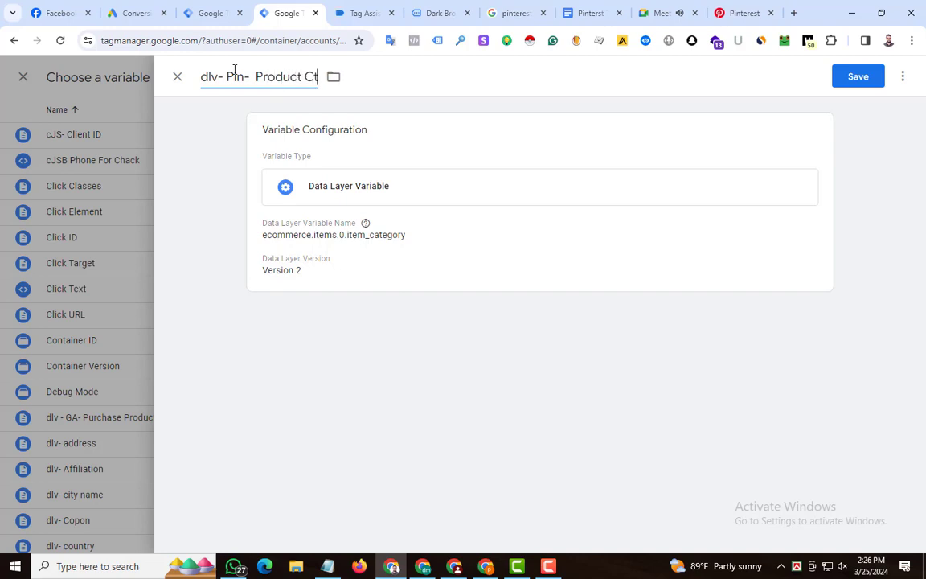
pyautogui.press('BackSpace')
pyautogui.write('ategory')
pyautogui.hotkey('ctrl', 's')
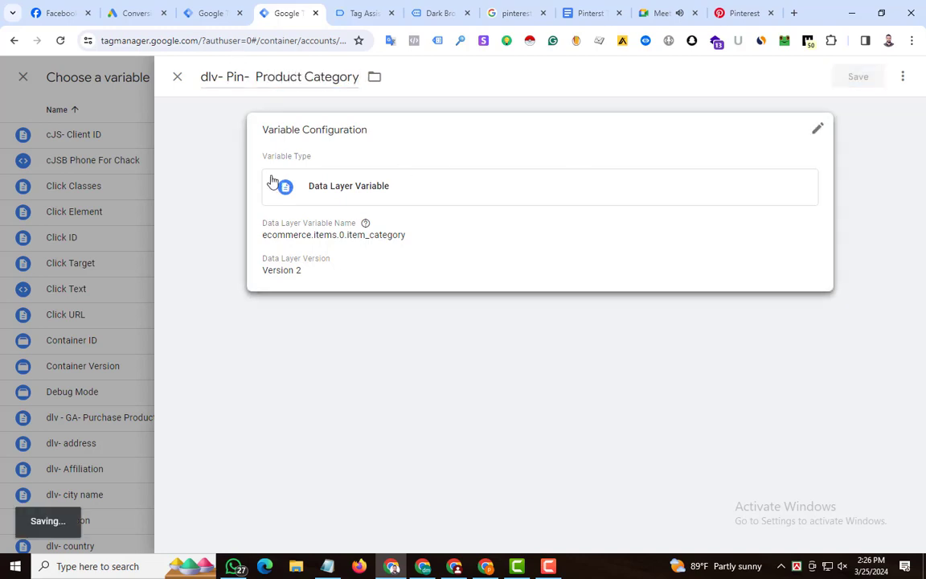
# - Set GA4- View Item Trigger as the firing trigger of the untitled Pinterest tag
pyautogui.scroll(1, 322, 217)
pyautogui.scroll(-3, 353, 386)
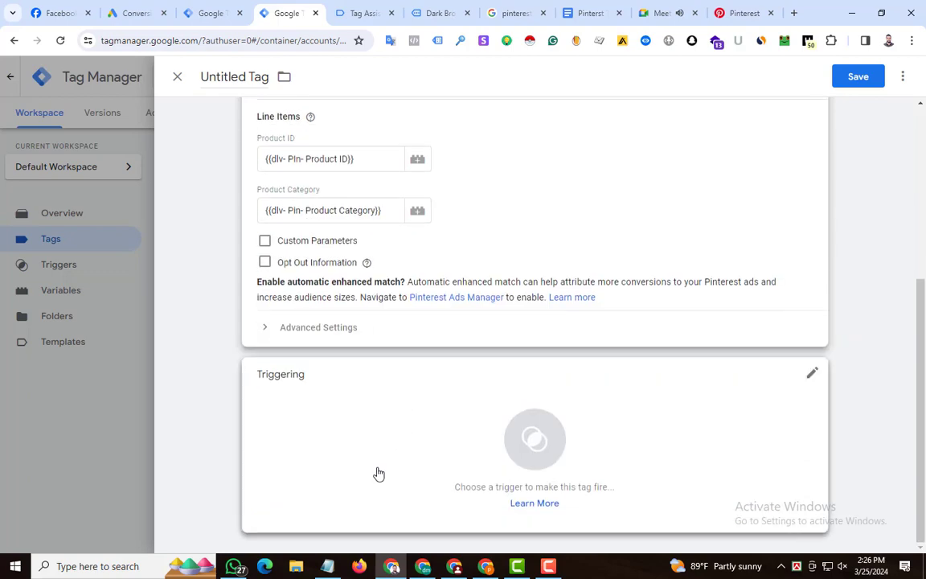
pyautogui.click(363, 395)
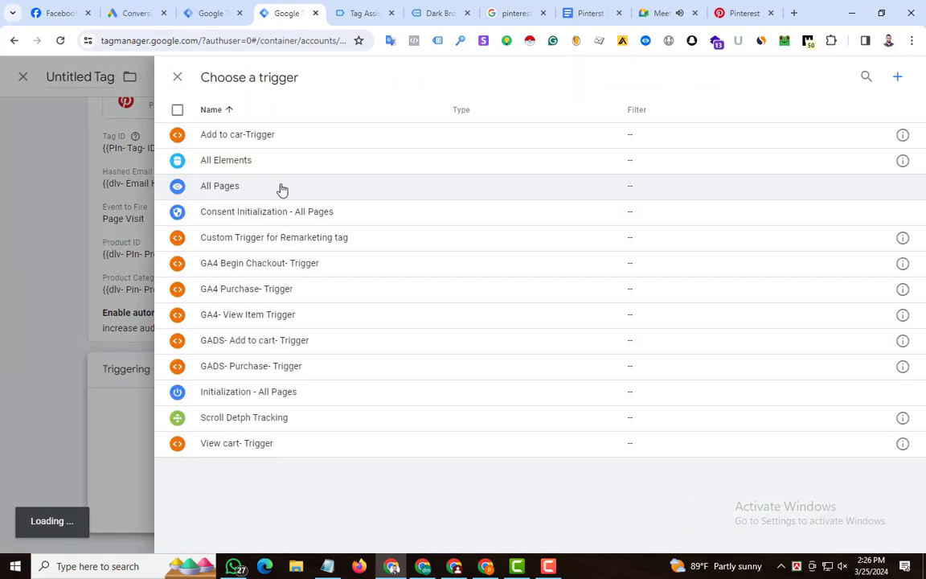
pyautogui.click(252, 320)
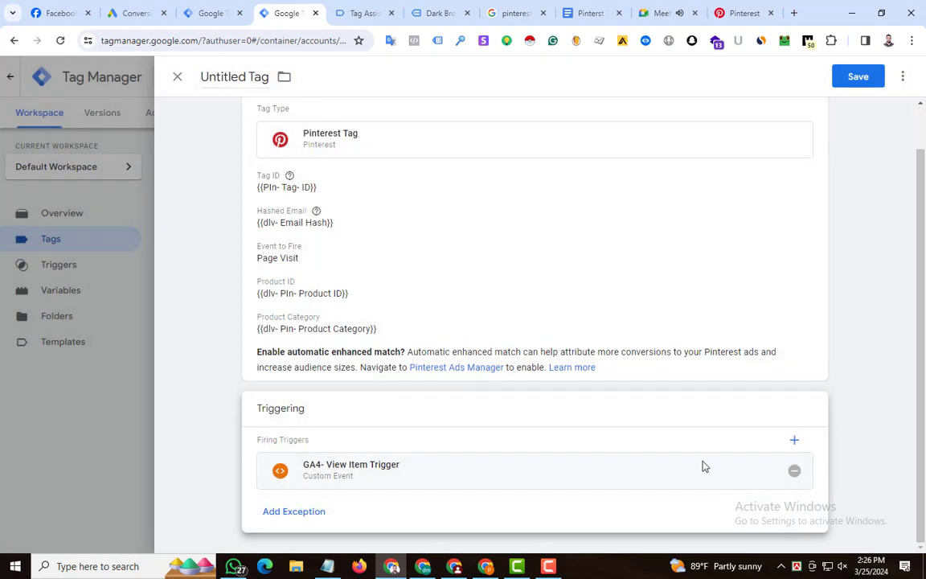
# - Review the event name and trigger type of GA4- View Item Trigger, leaving its configuration as it is
pyautogui.click(392, 467)
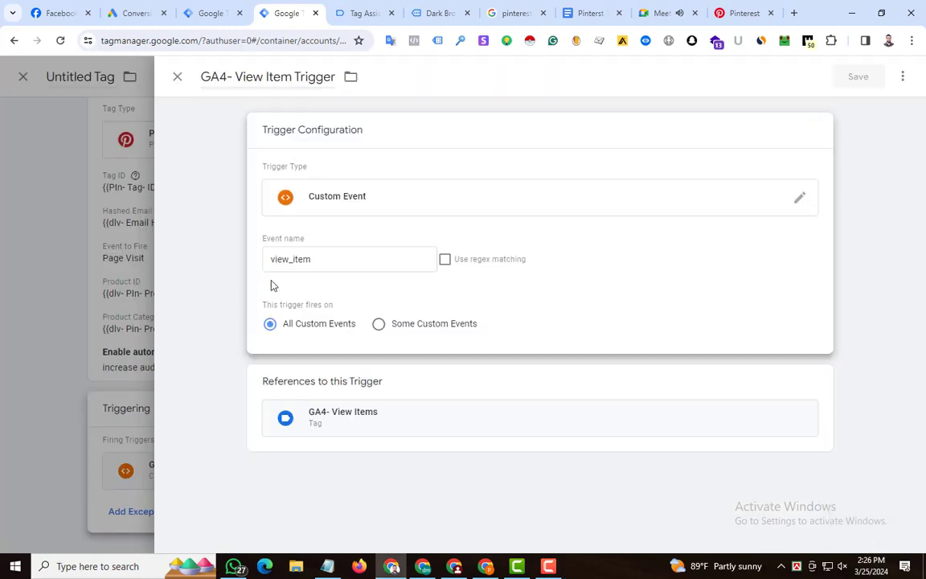
pyautogui.click(282, 262)
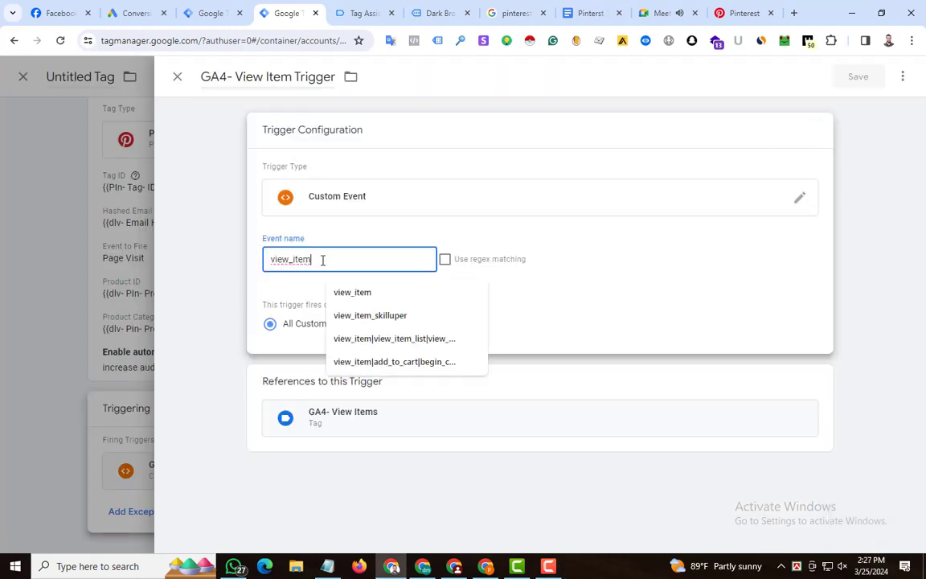
pyautogui.click(346, 206)
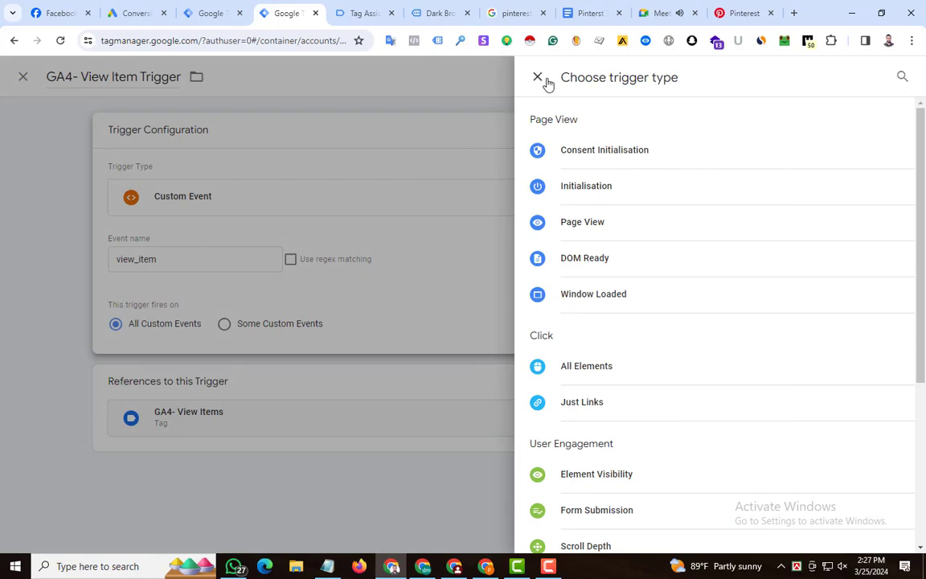
pyautogui.click(540, 78)
pyautogui.click(177, 76)
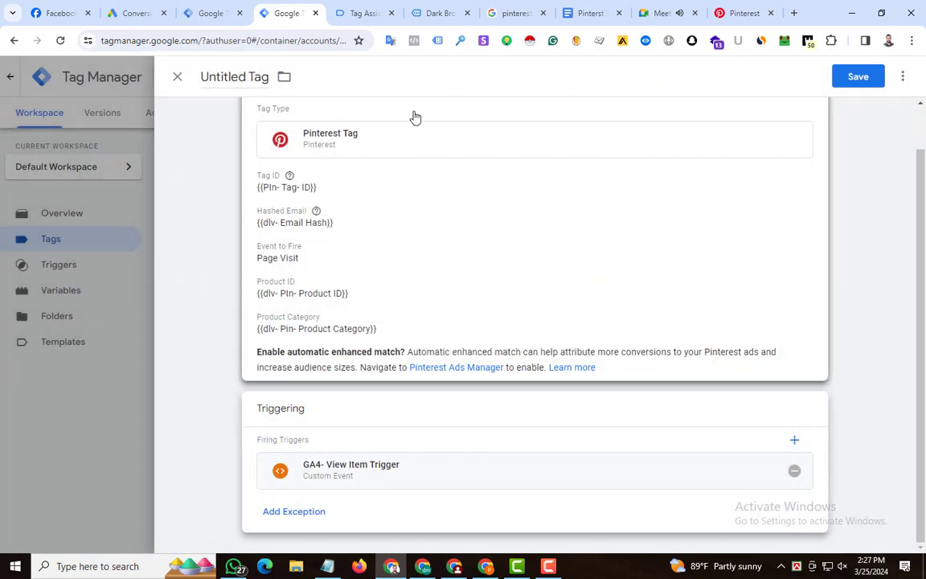
# - Name the tag "Pinterest Page View Tag" and save it
pyautogui.click(238, 76)
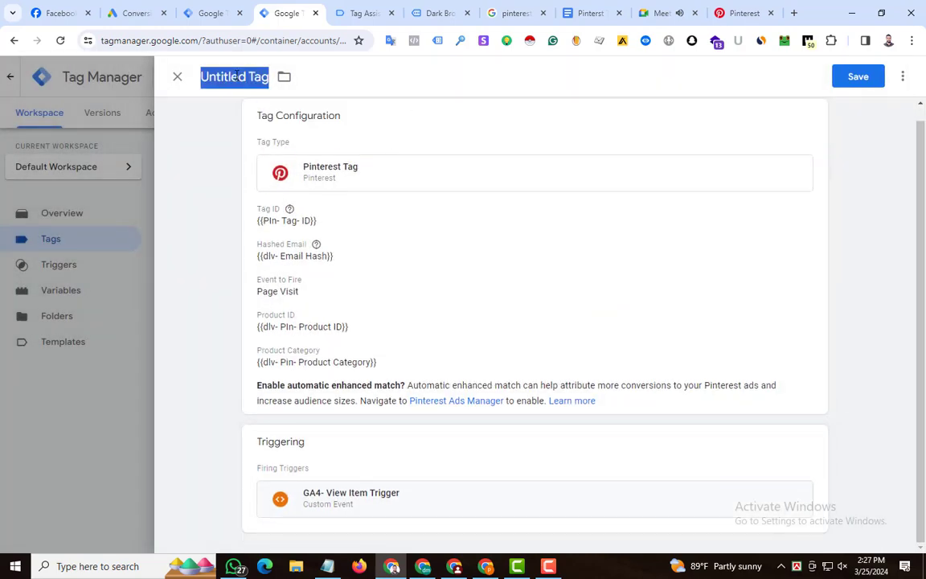
pyautogui.write('Pinterest')
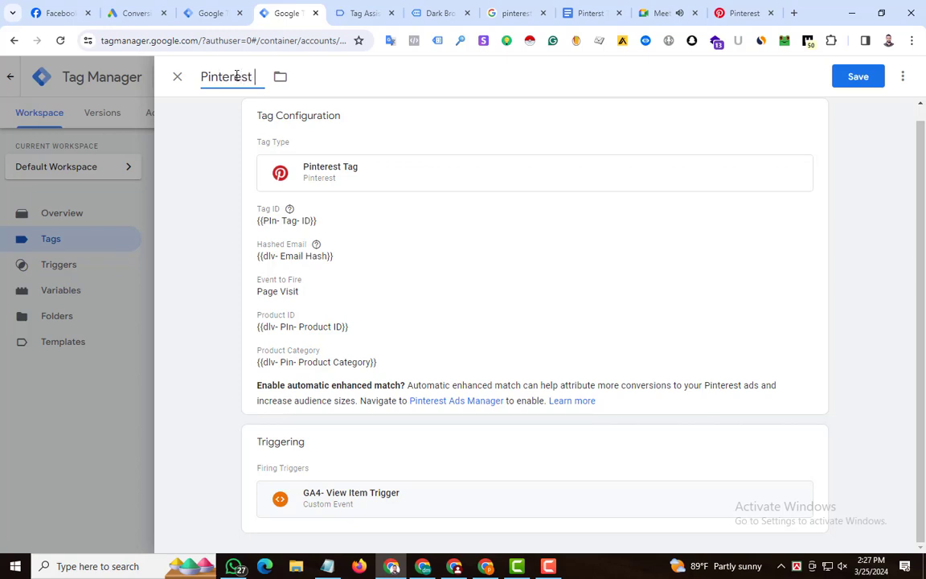
pyautogui.write(' Page Vi')
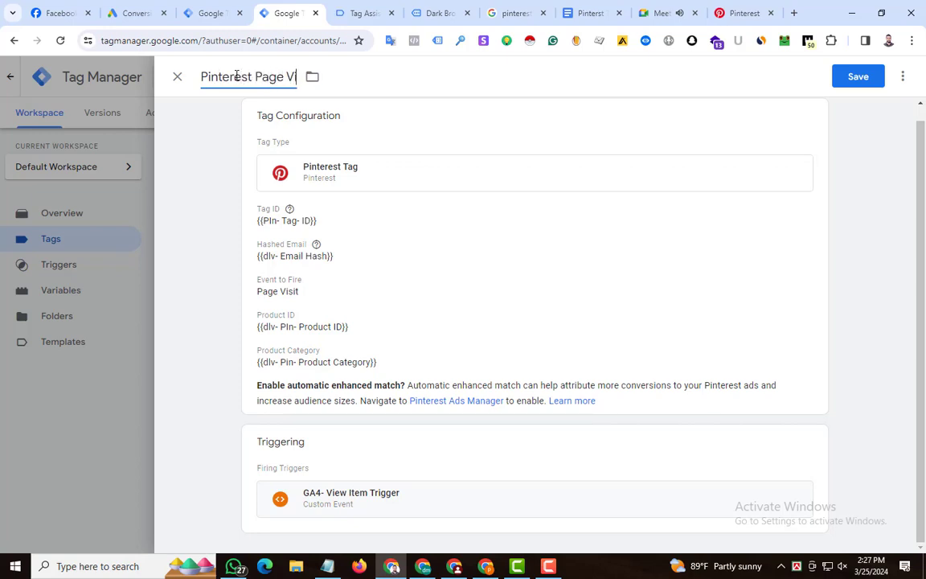
pyautogui.write('ew Tag')
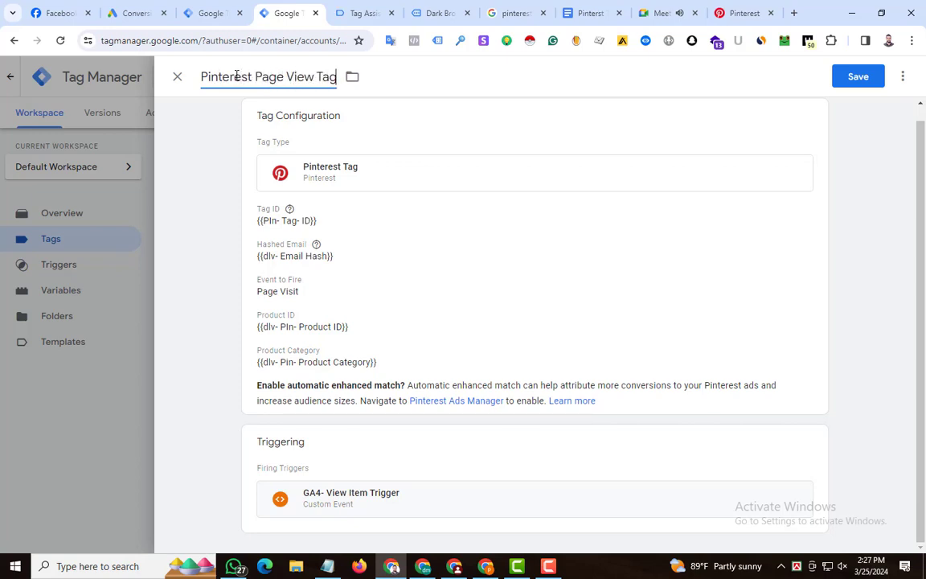
pyautogui.click(858, 78)
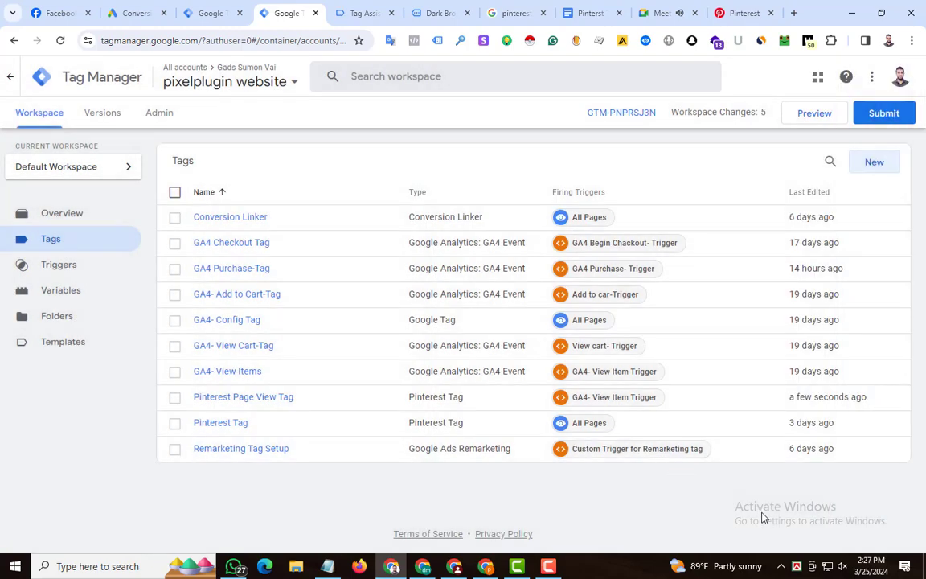
# - Preview the container and inspect the Initialized event's details in Pinterest Tag Helper on the store's home page
pyautogui.click(809, 120)
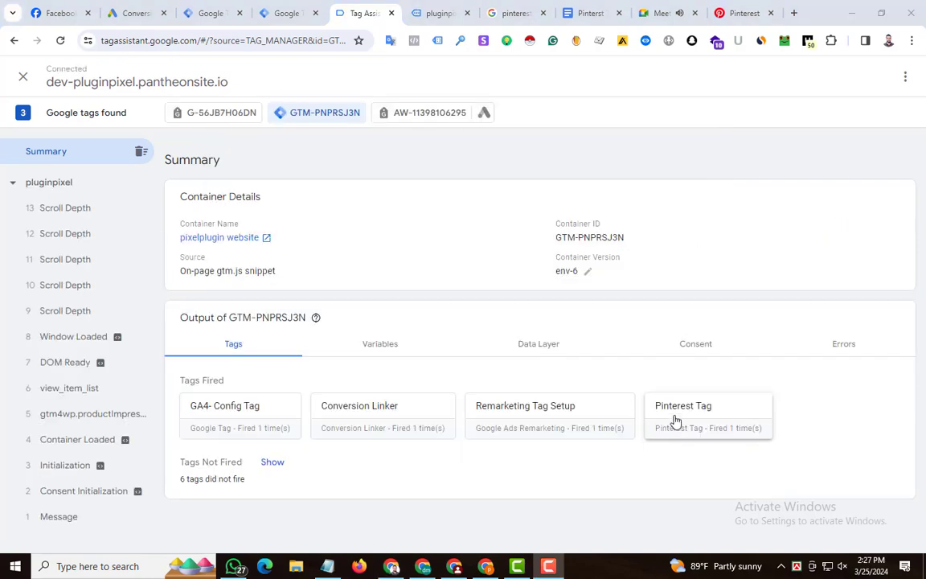
pyautogui.click(442, 12)
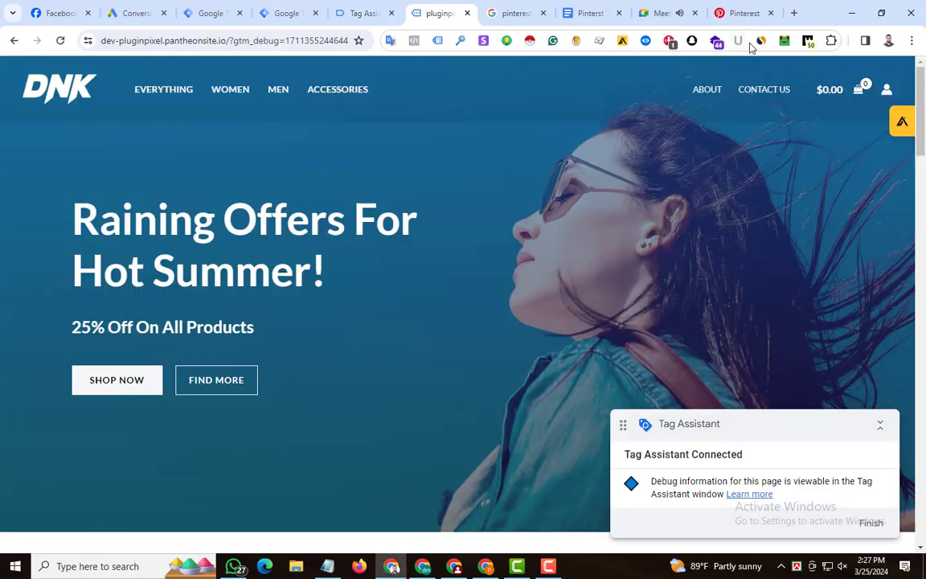
pyautogui.click(669, 40)
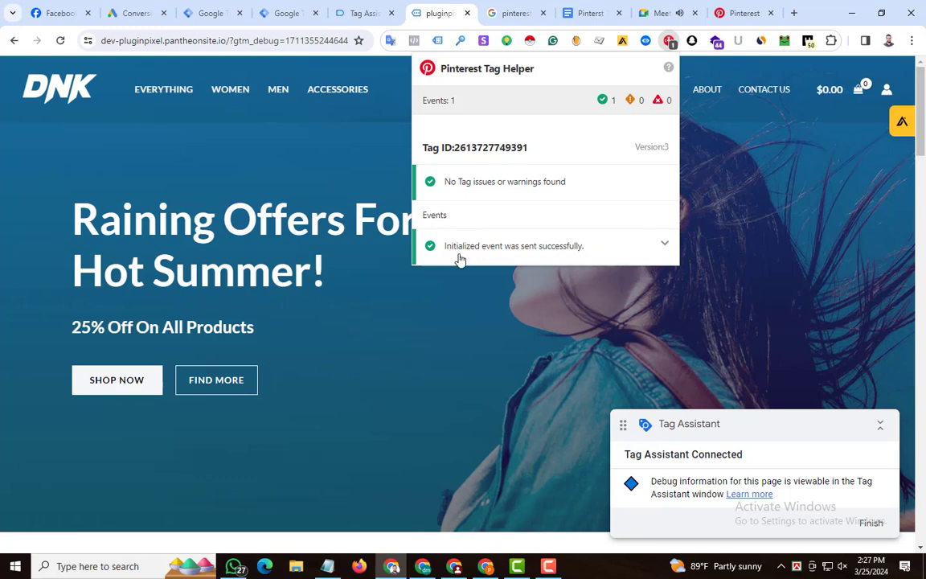
pyautogui.click(657, 246)
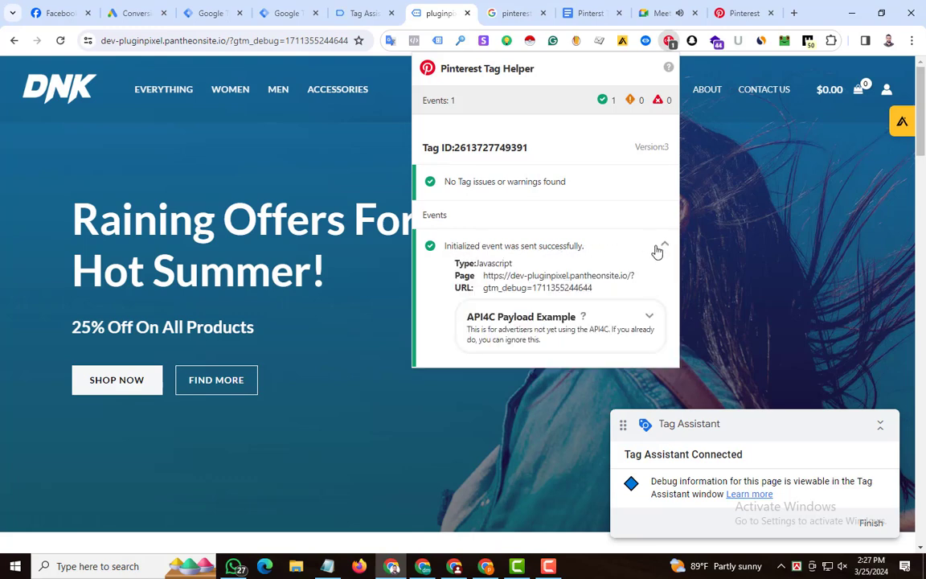
pyautogui.click(662, 245)
# - Open the Dark Brown Jeans product page from the store's Featured Products in the connected preview session
pyautogui.click(351, 13)
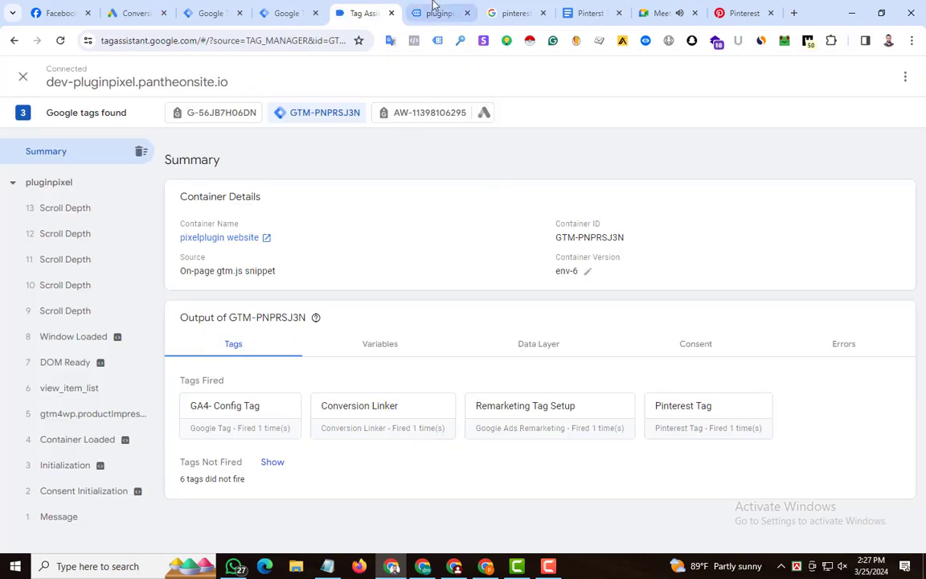
pyautogui.click(431, 12)
pyautogui.scroll(-12, 434, 285)
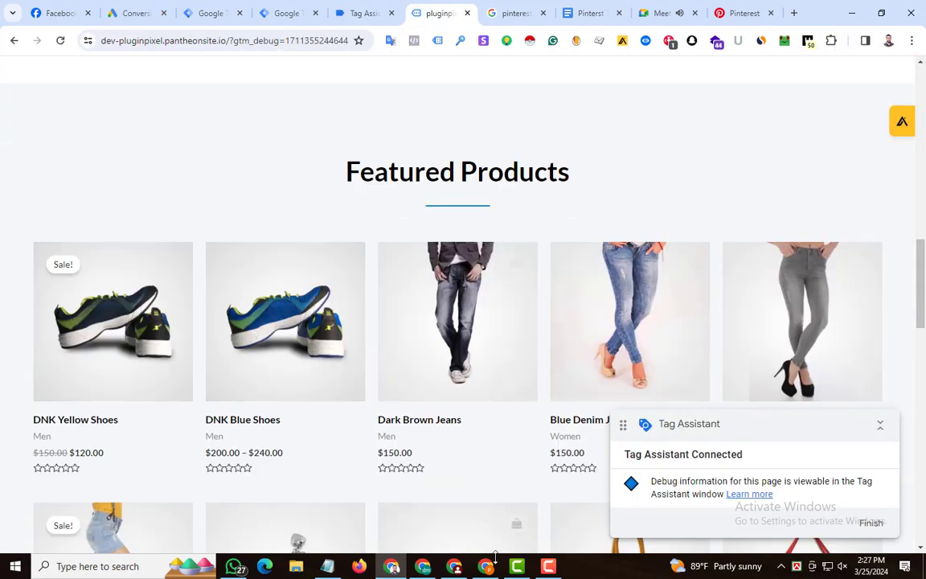
pyautogui.click(434, 325)
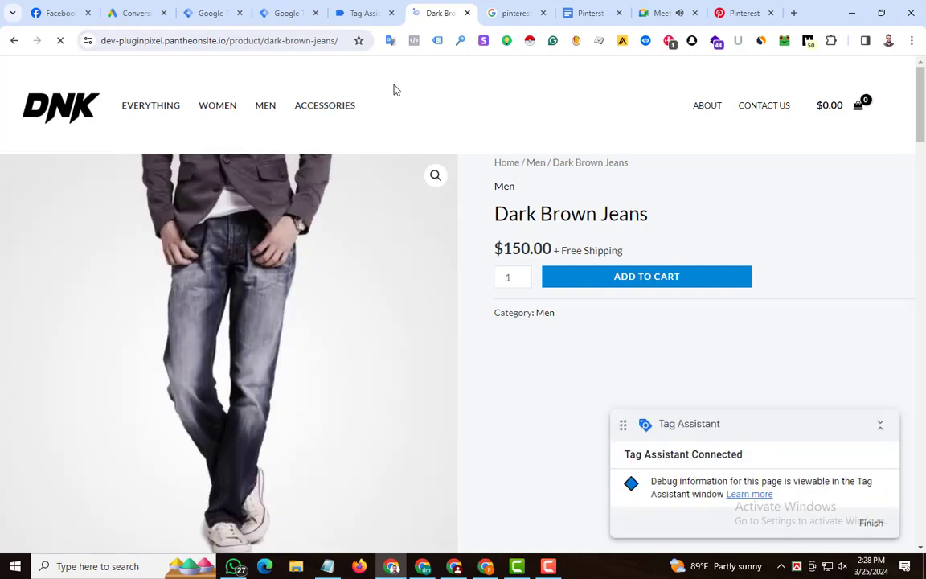
# - Check the fired tags in Tag Assistant and the Dark Brown Jeans page's events in Pinterest Tag Helper
pyautogui.click(354, 9)
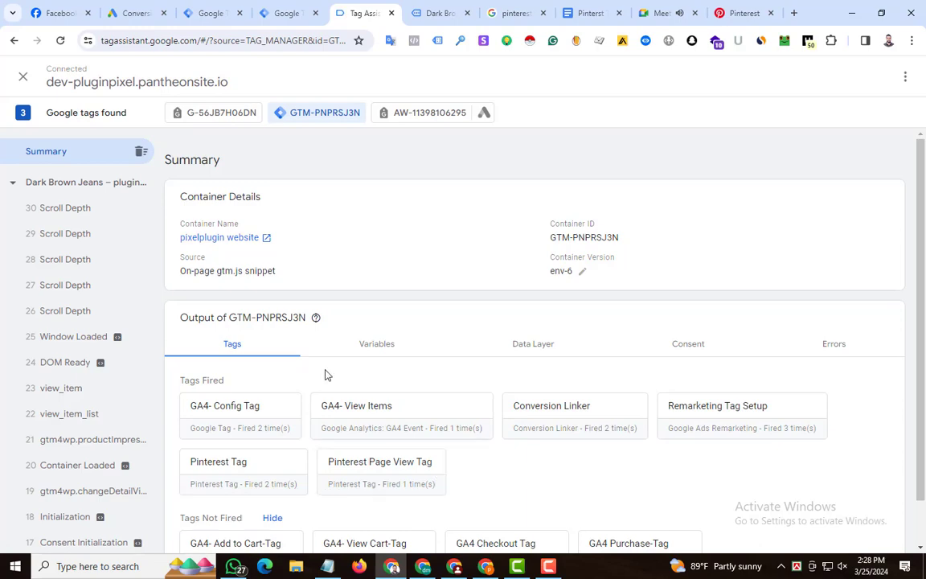
pyautogui.click(413, 10)
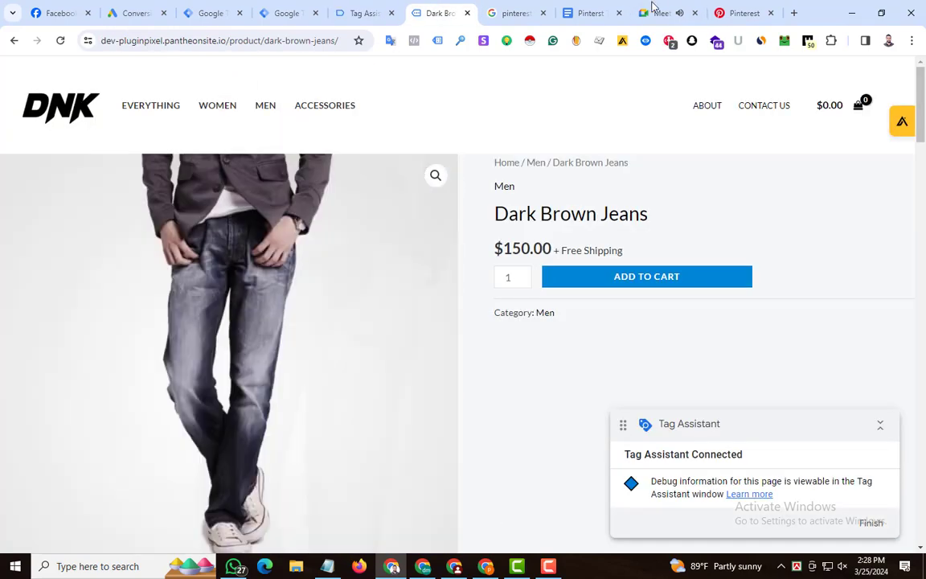
pyautogui.click(669, 42)
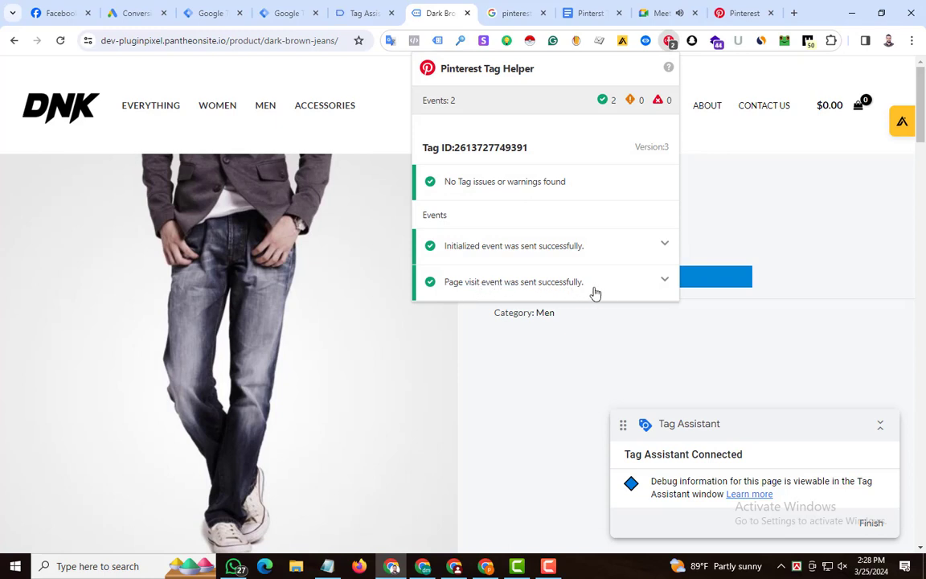
# - Expand the Page visit event in Pinterest Tag Helper and examine its product ID and product category data
pyautogui.click(663, 279)
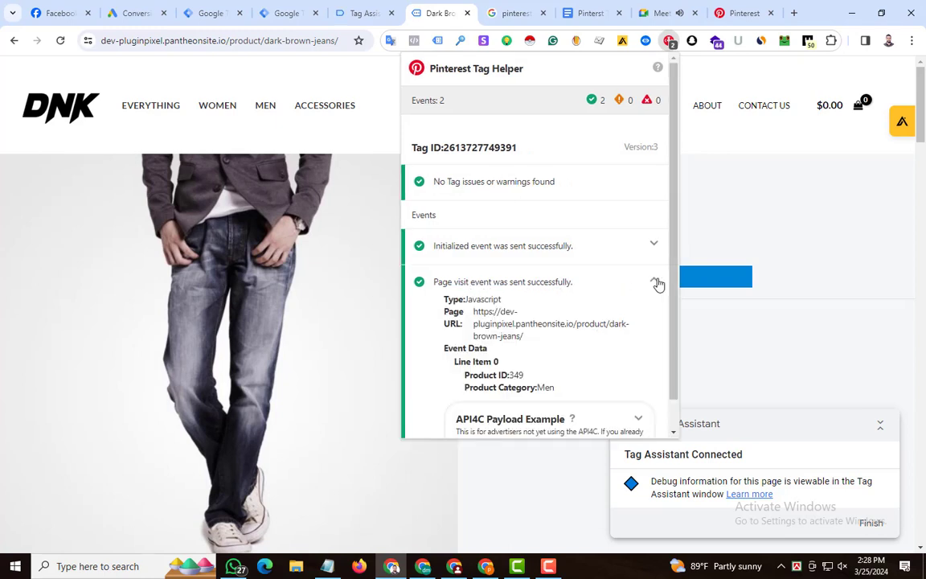
pyautogui.scroll(-1, 577, 302)
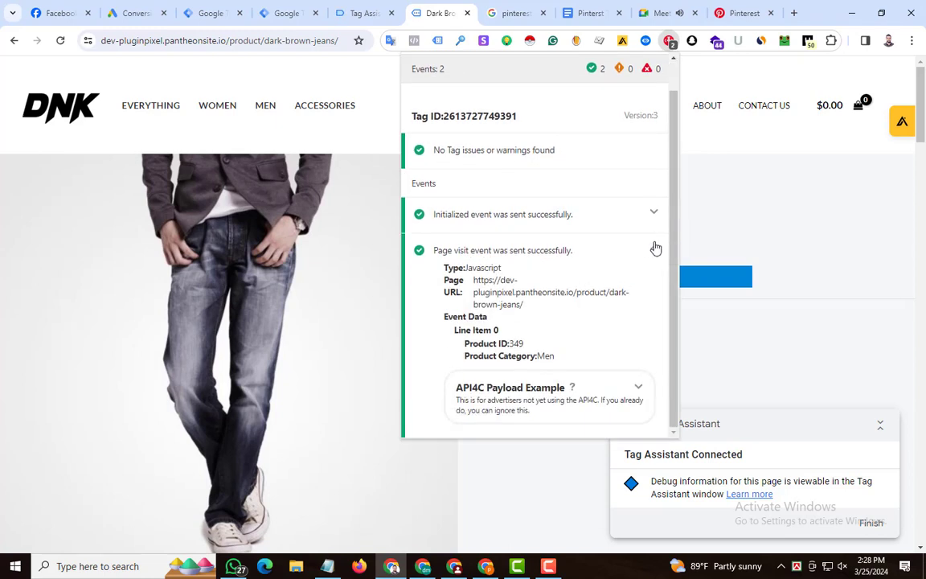
pyautogui.moveTo(464, 344); pyautogui.dragTo(528, 347)
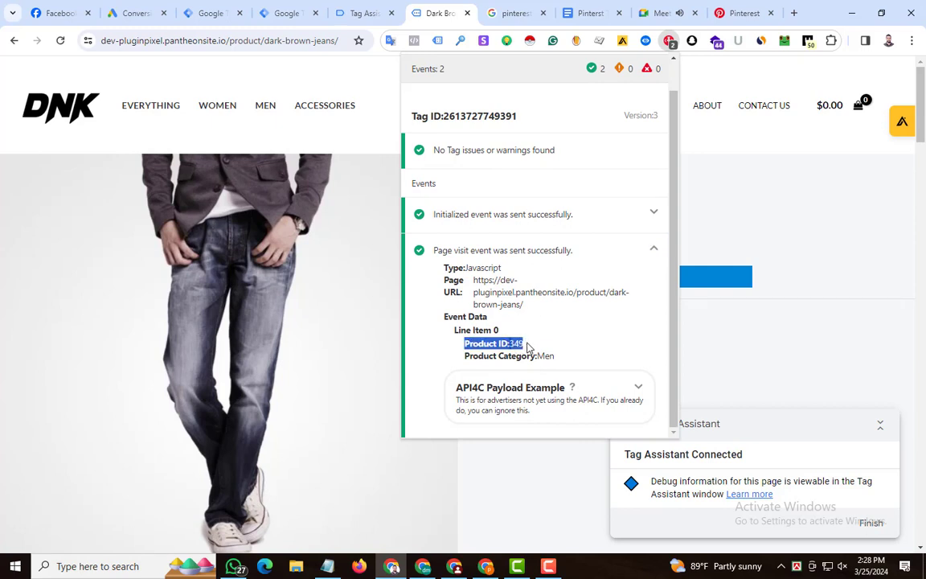
pyautogui.moveTo(465, 355); pyautogui.dragTo(532, 355)
pyautogui.click(559, 359)
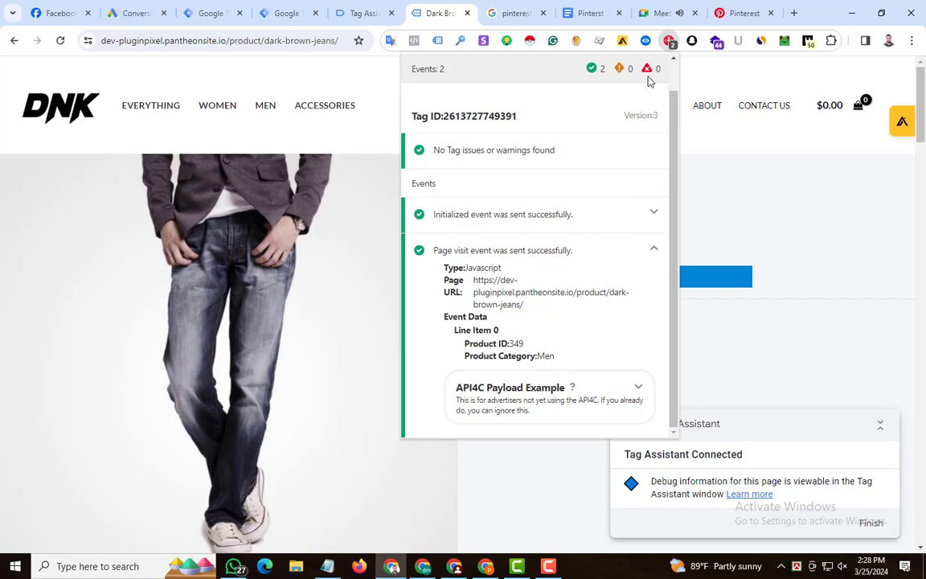
pyautogui.click(733, 180)
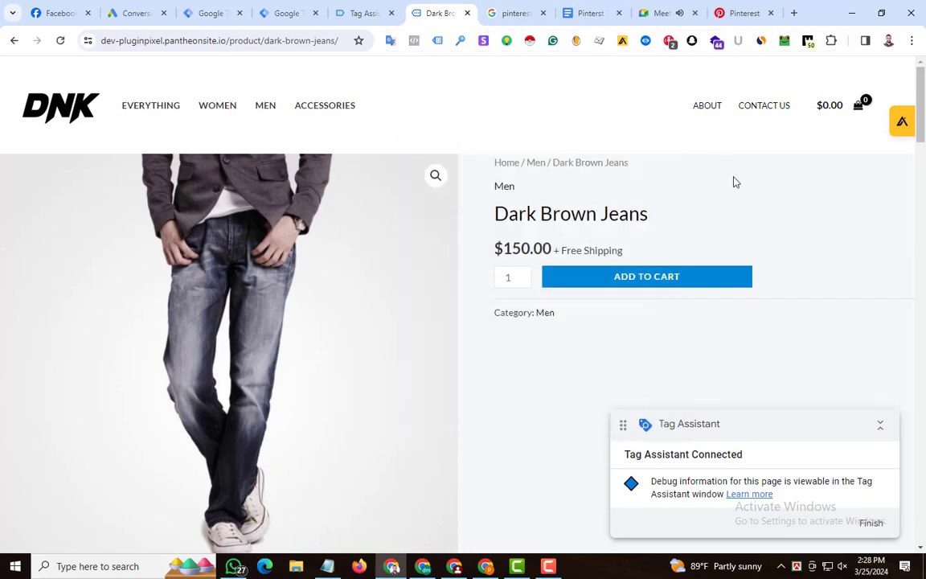
pyautogui.click(746, 13)
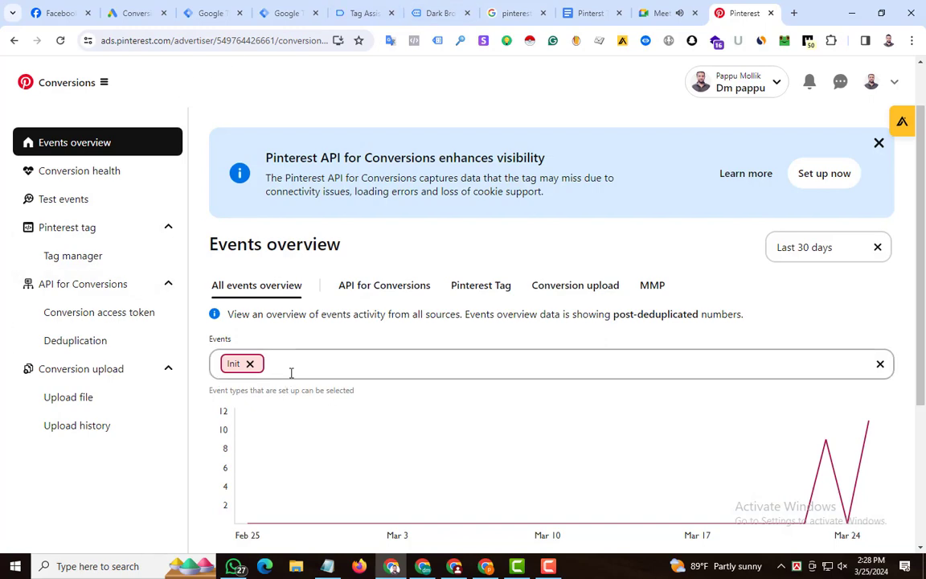
pyautogui.click(74, 209)
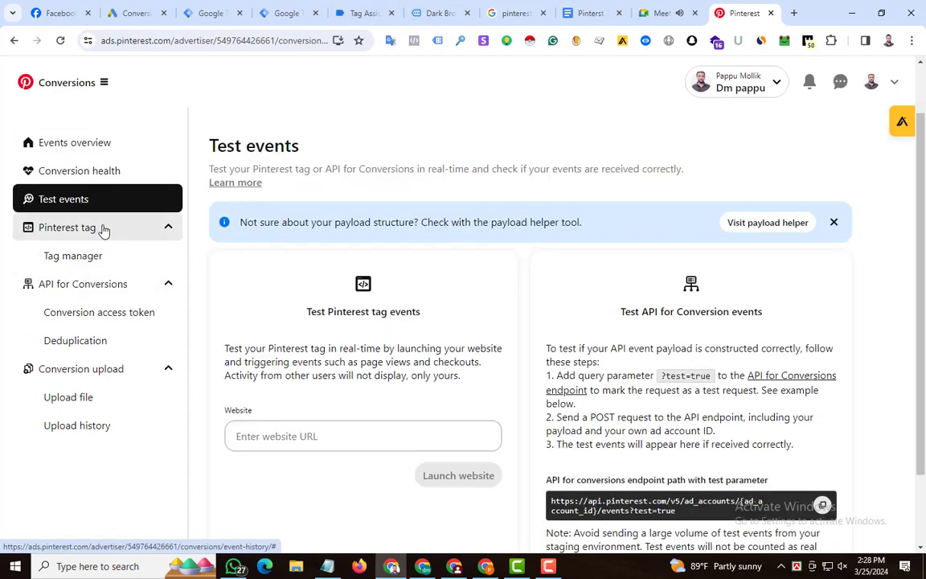
pyautogui.click(441, 13)
pyautogui.click(248, 40)
pyautogui.moveTo(254, 40); pyautogui.dragTo(101, 40)
pyautogui.hotkey('ctrl', 'c')
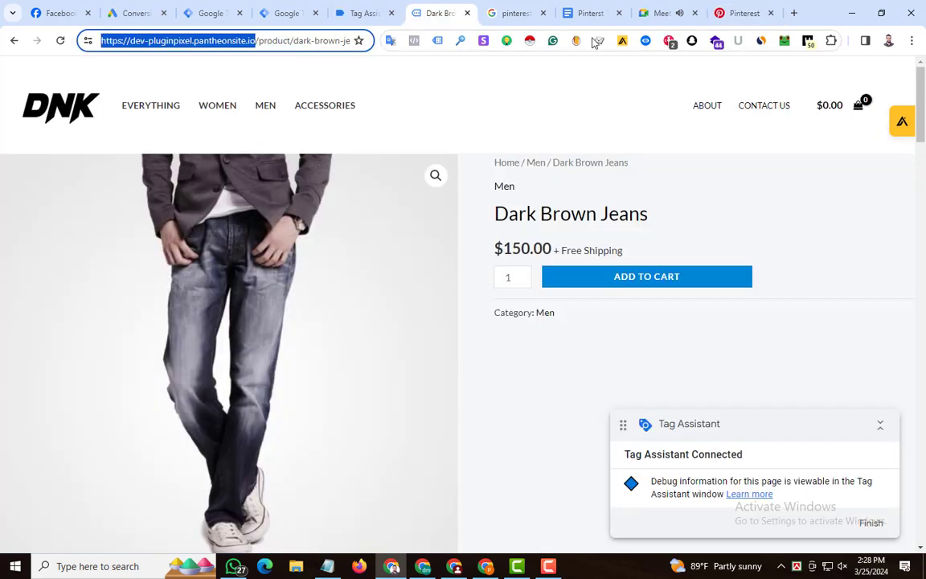
pyautogui.click(745, 13)
pyautogui.hotkey('ctrl', 'v')
pyautogui.click(450, 478)
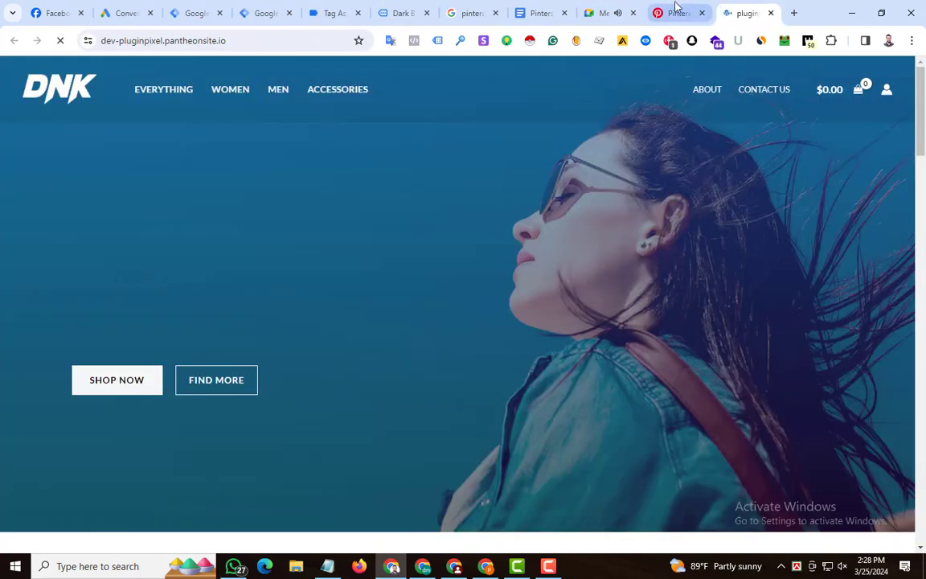
pyautogui.click(677, 13)
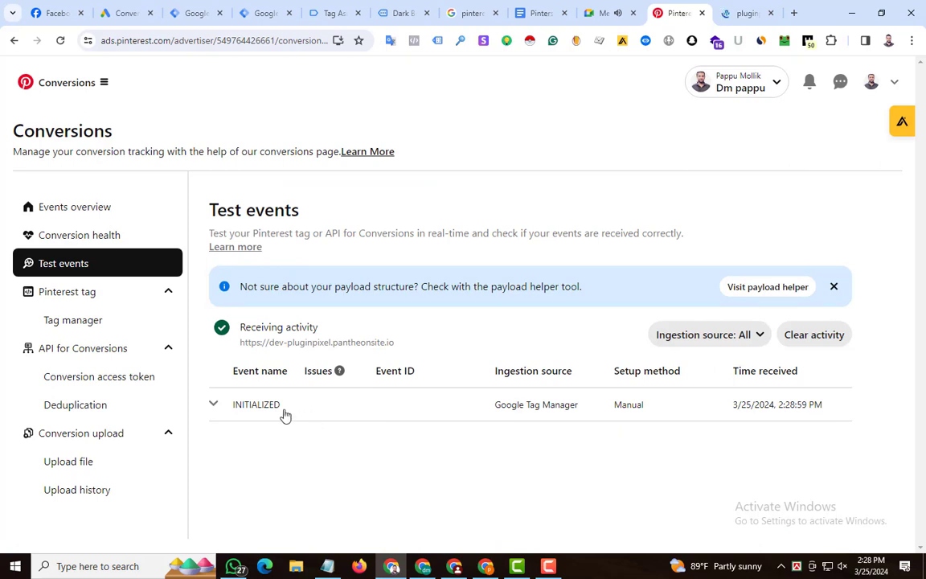
# - Open the DNK Blue Shoes product page in the launched store and choose the Red variation
pyautogui.click(755, 12)
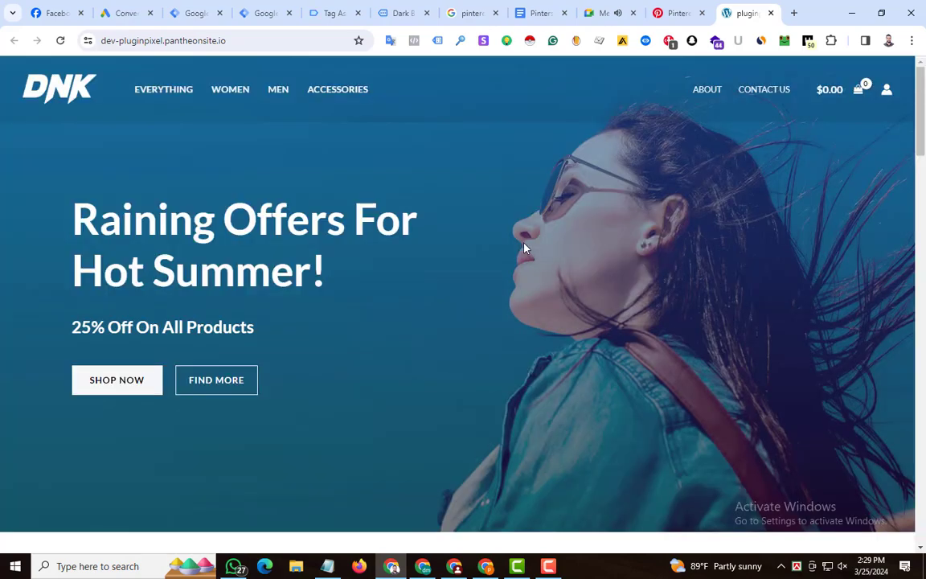
pyautogui.click(285, 321)
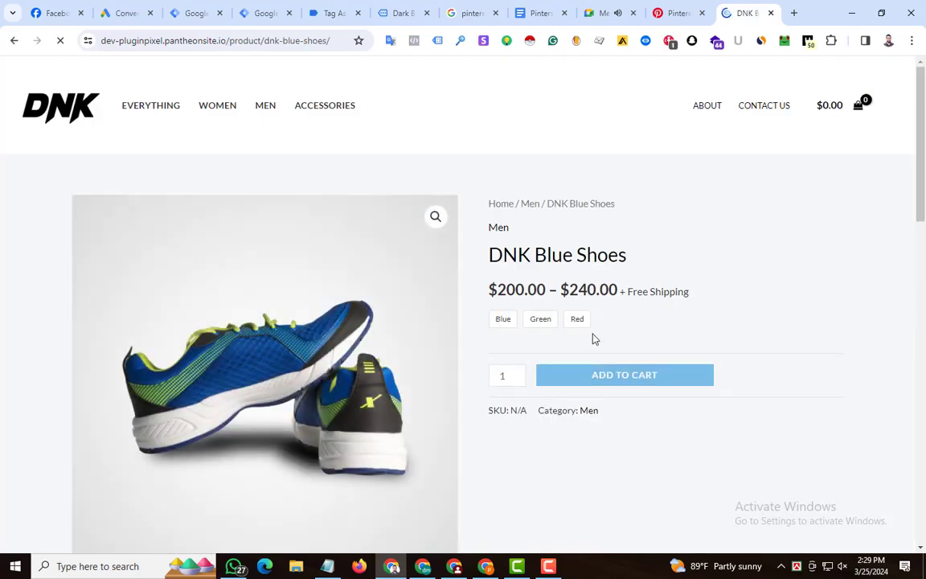
pyautogui.click(577, 319)
# - Review the PageVisit and Init events and their last received dates in Pinterest's Events overview
pyautogui.click(673, 13)
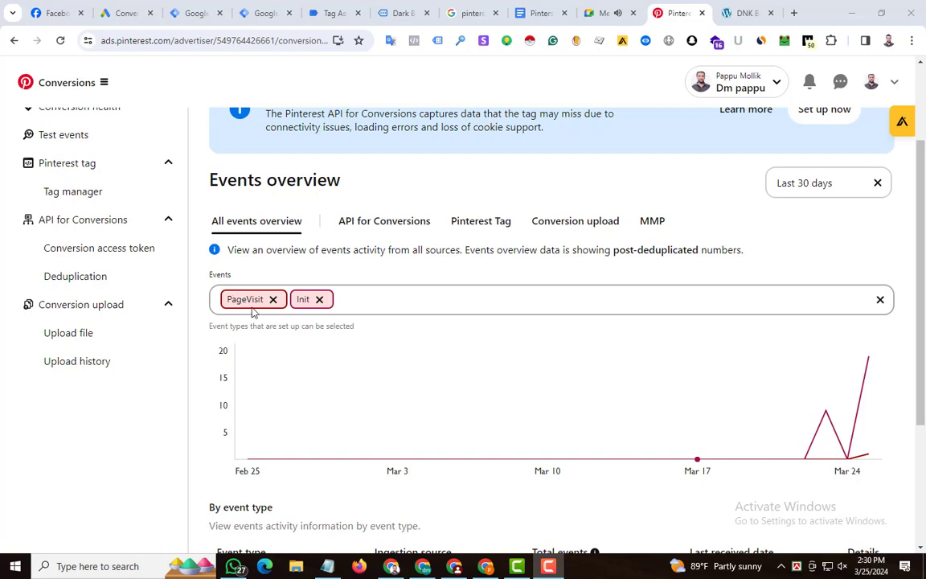
pyautogui.scroll(-3, 431, 384)
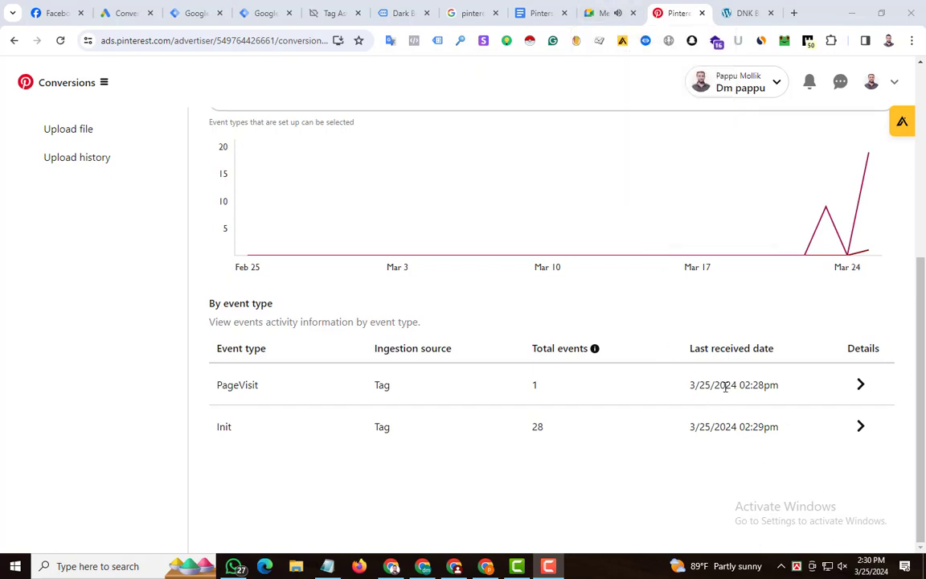
pyautogui.click(537, 8)
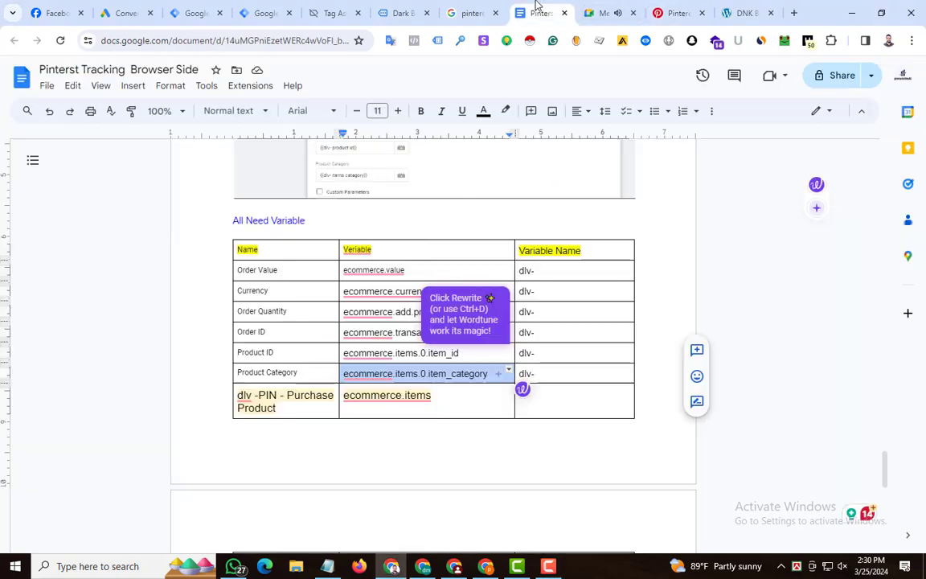
pyautogui.click(665, 11)
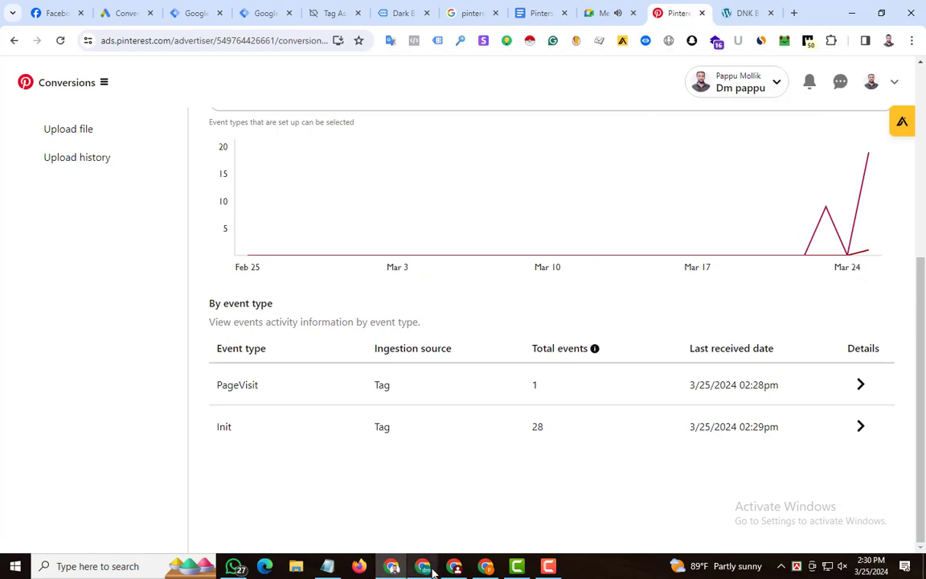
# - Switch to the creator's YouTube channel and examine the contact links in its About details
pyautogui.moveTo(457, 566)
pyautogui.click(453, 506)
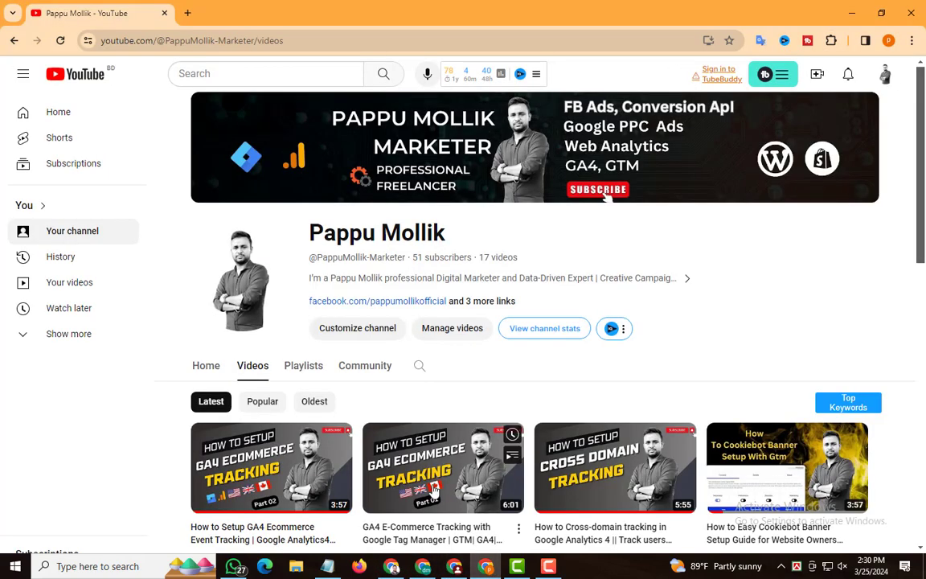
pyautogui.scroll(-1, 599, 133)
pyautogui.click(481, 236)
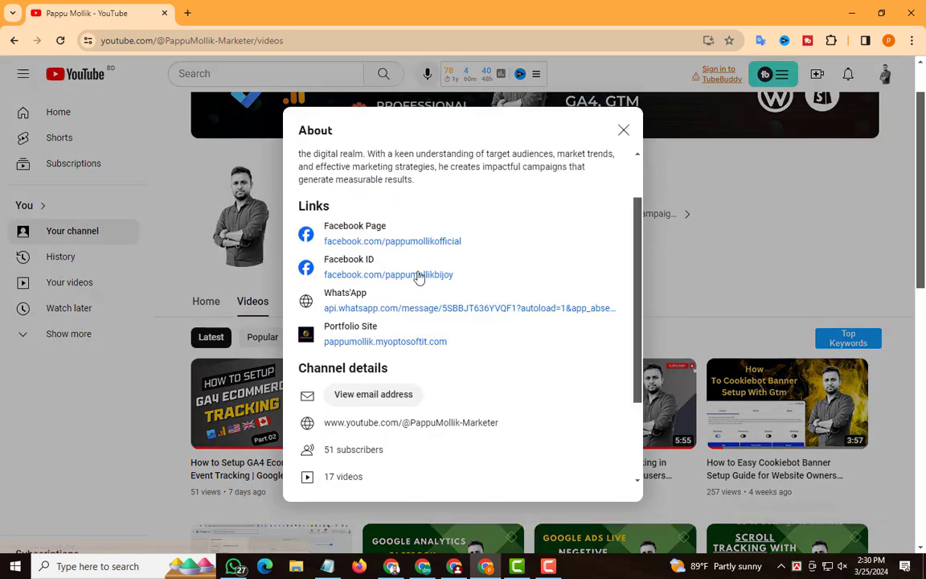
pyautogui.click(622, 131)
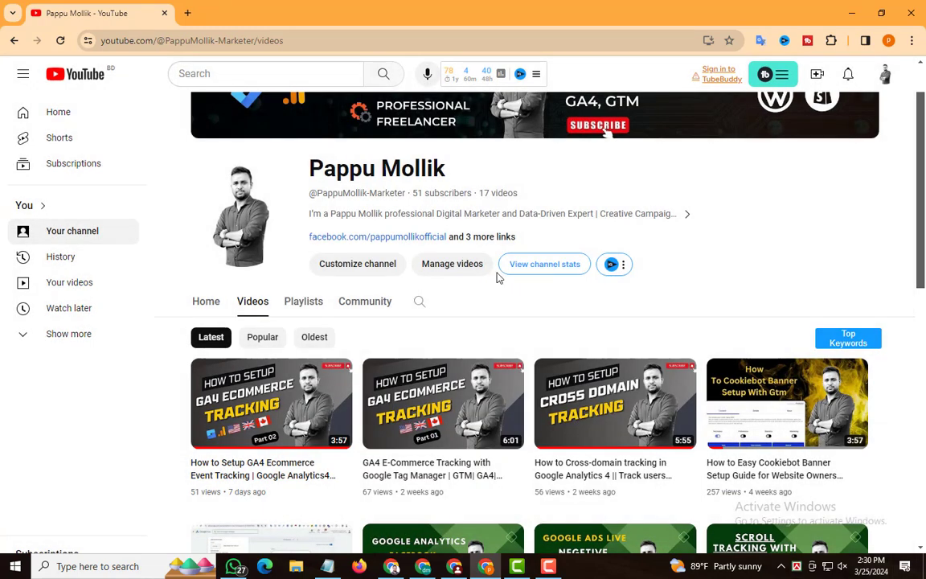
pyautogui.scroll(1, 496, 275)
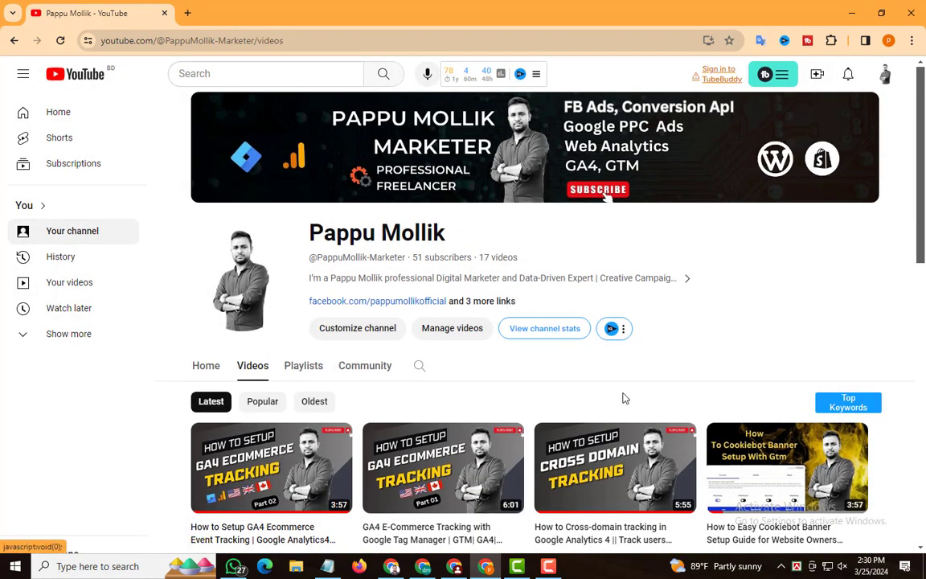